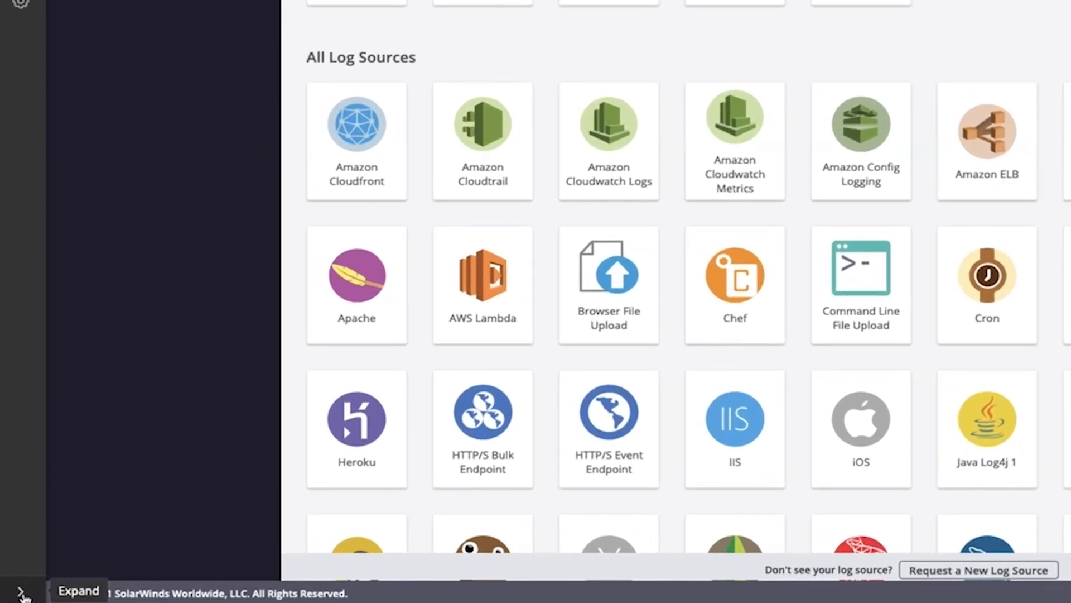
Open the log Search page and collapse the navigation sidebar
click(23, 594)
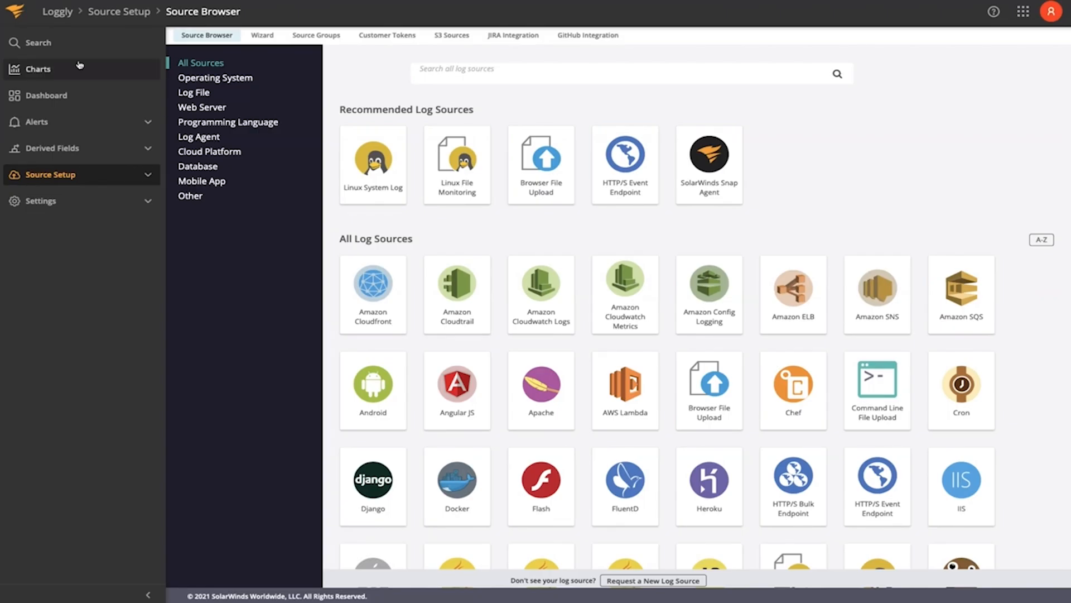
click(55, 50)
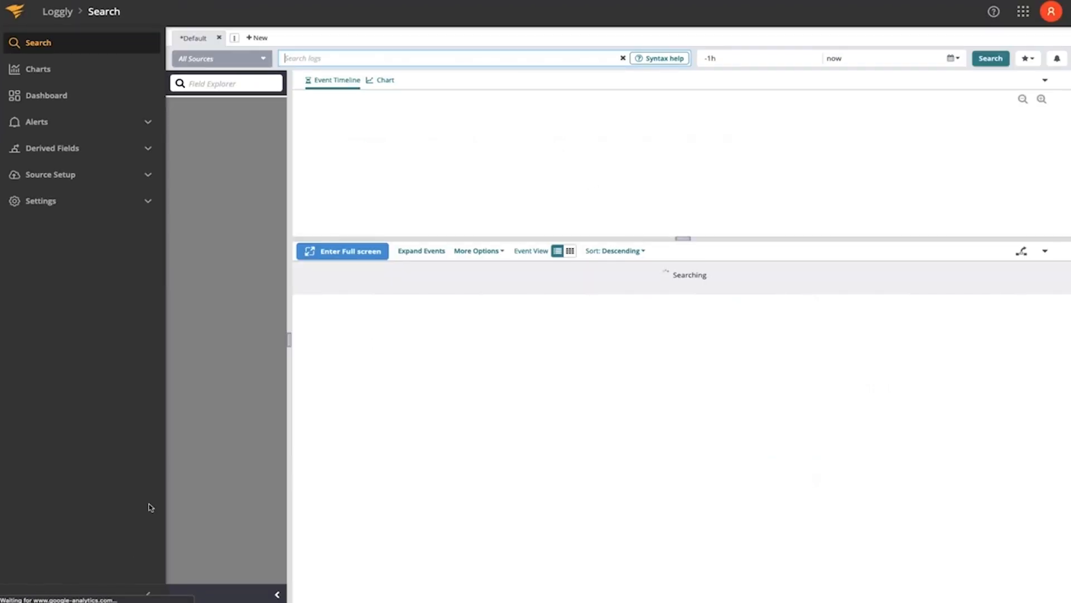
click(147, 593)
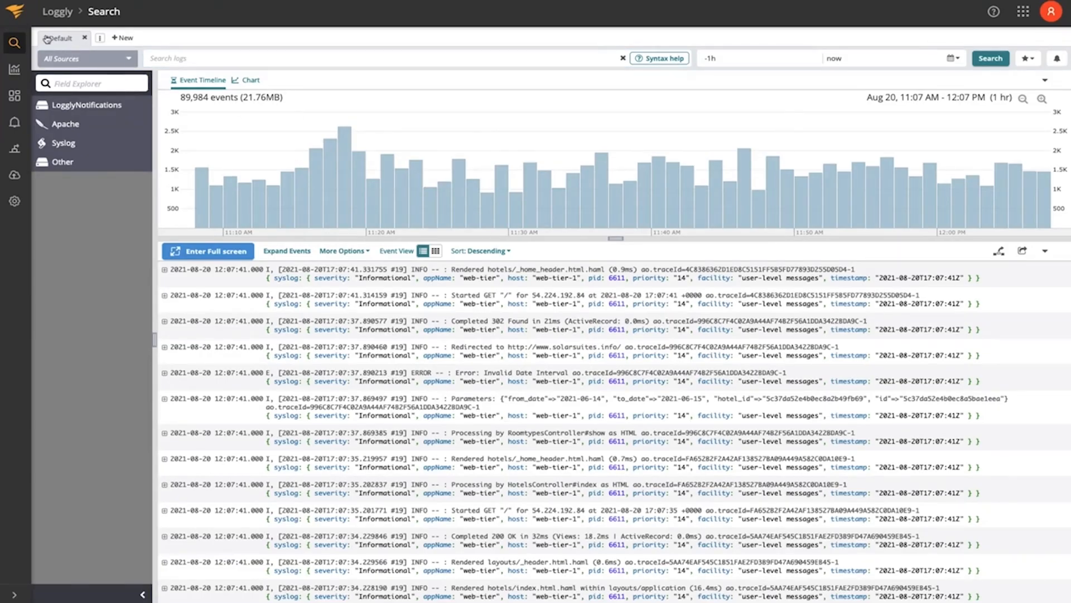
Add a second search tab and close it again, returning to the default tab
click(120, 38)
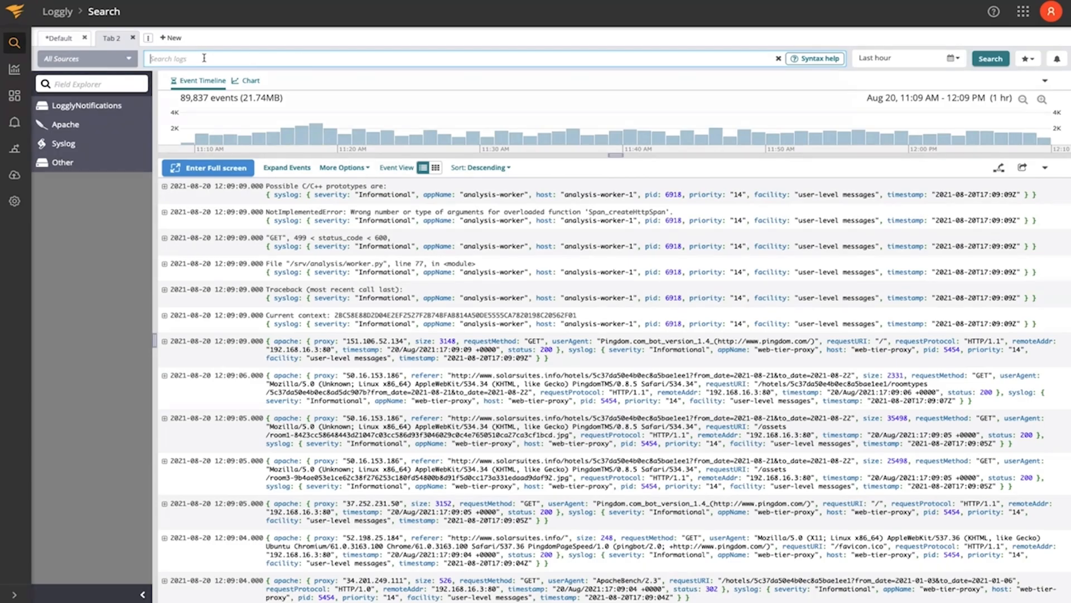
click(55, 39)
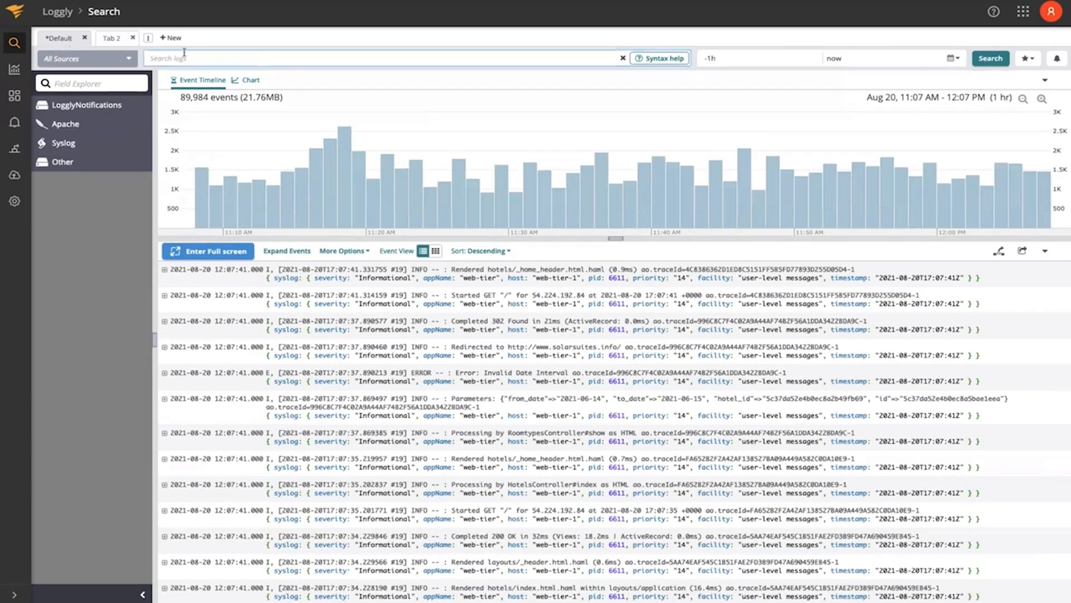
click(132, 37)
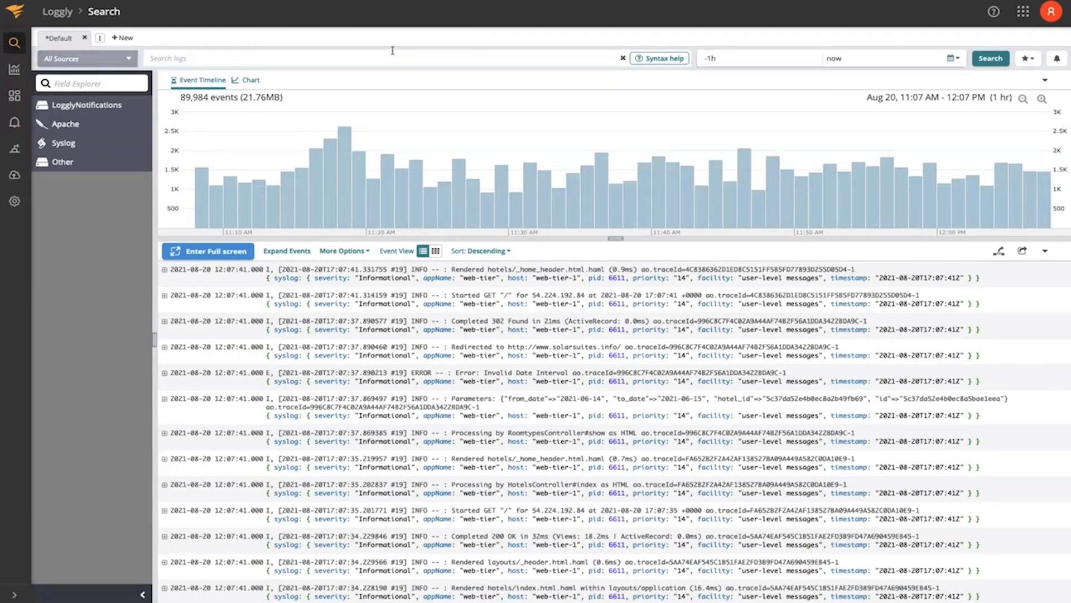
Examine the source group choices and the basic search syntax help, including the full text, ordered tokens, Boolean and numeric range examples
click(131, 59)
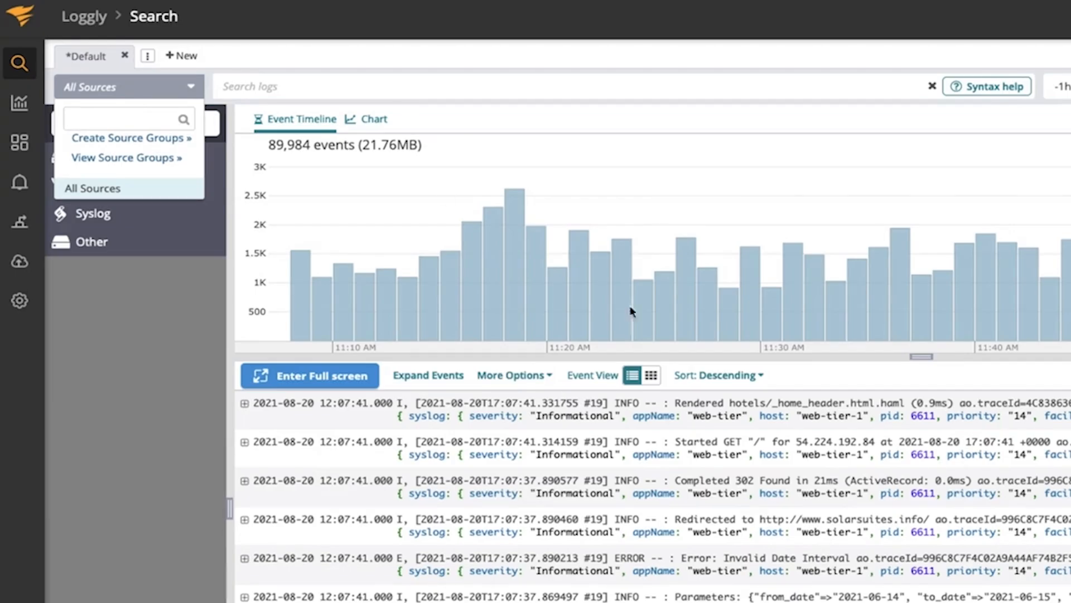
click(294, 86)
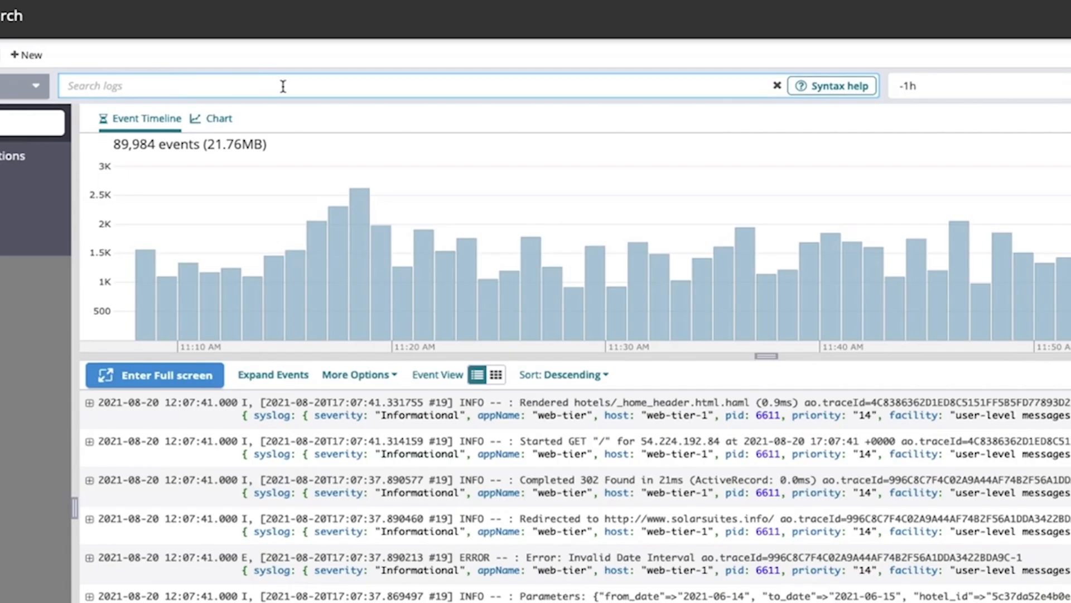
click(831, 87)
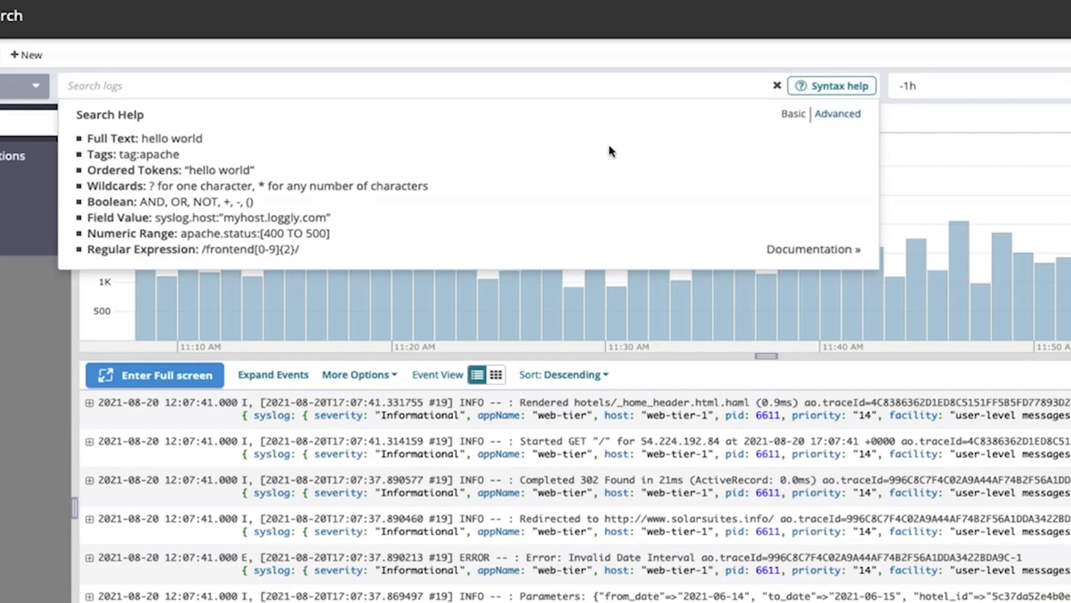
drag(203, 139, 143, 139)
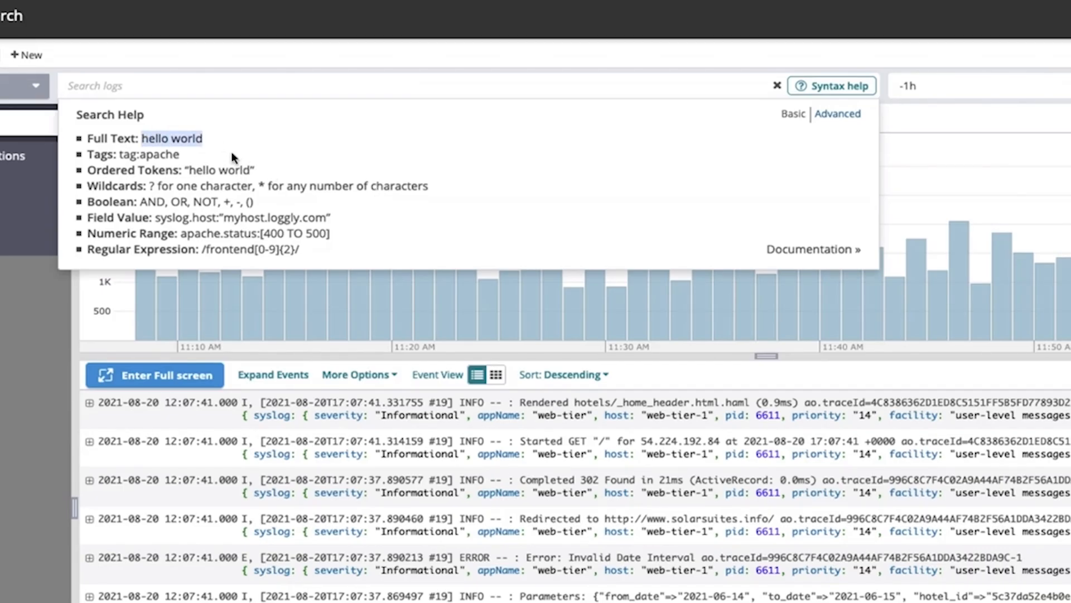
drag(273, 167, 184, 170)
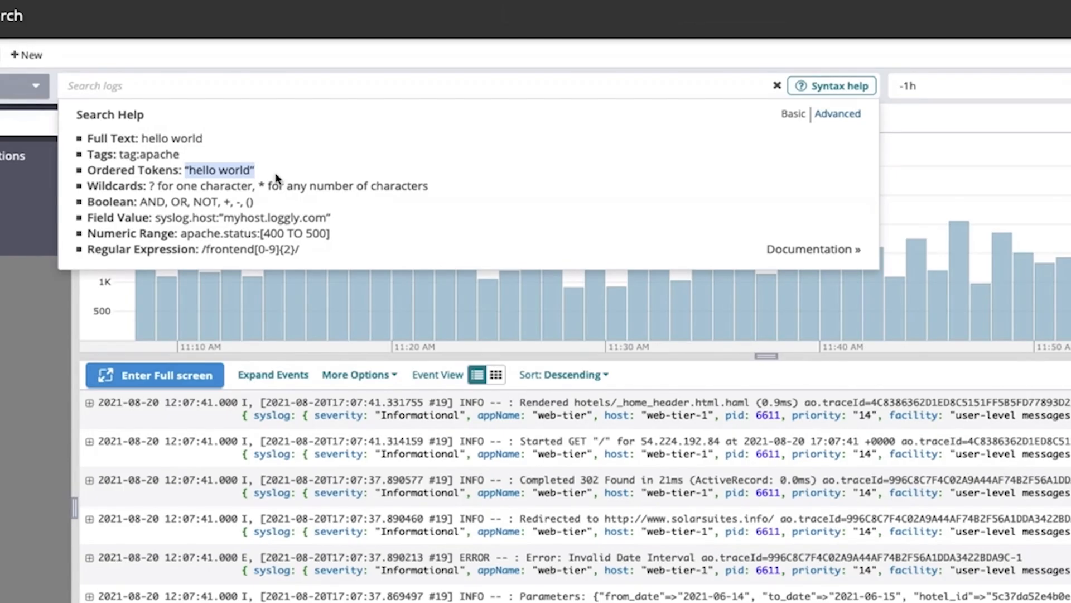
mouse_move(255, 202)
mouse_down()
mouse_move(140, 201)
mouse_move(259, 202)
mouse_up()
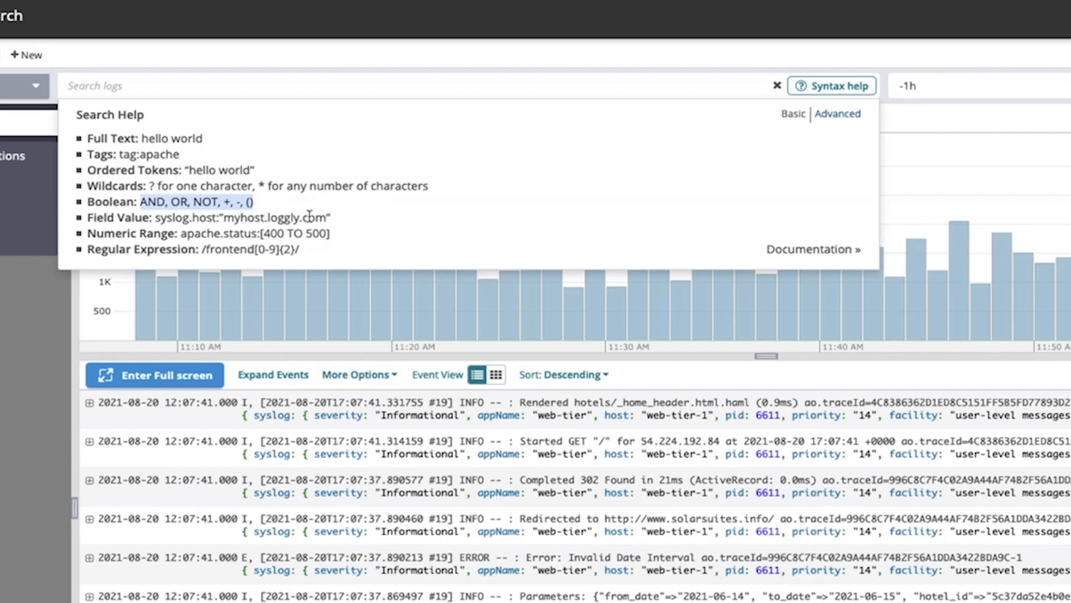
click(457, 187)
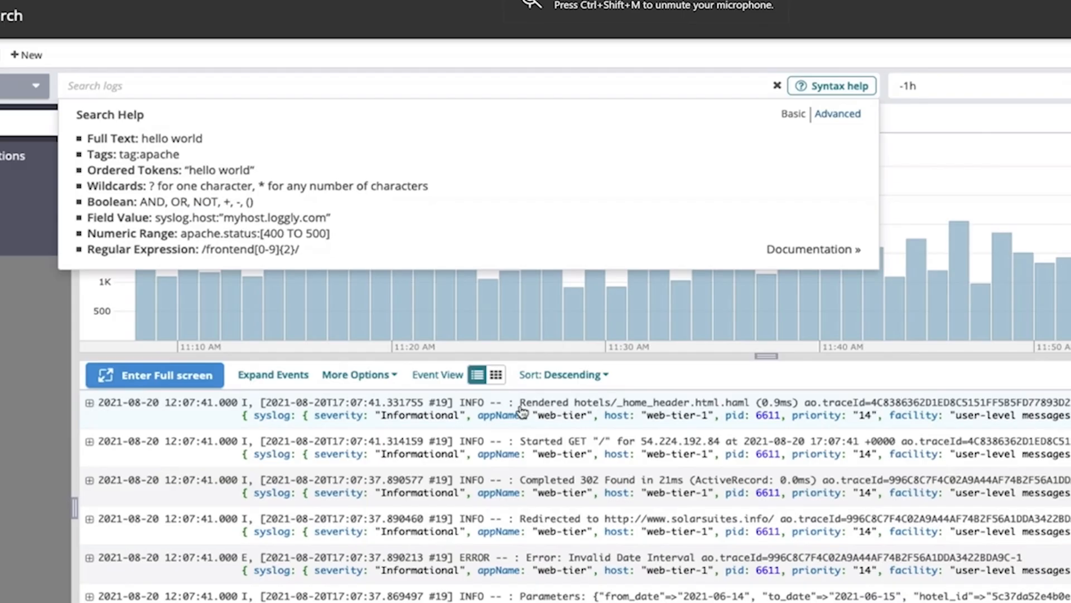
drag(322, 248, 202, 249)
drag(330, 233, 259, 235)
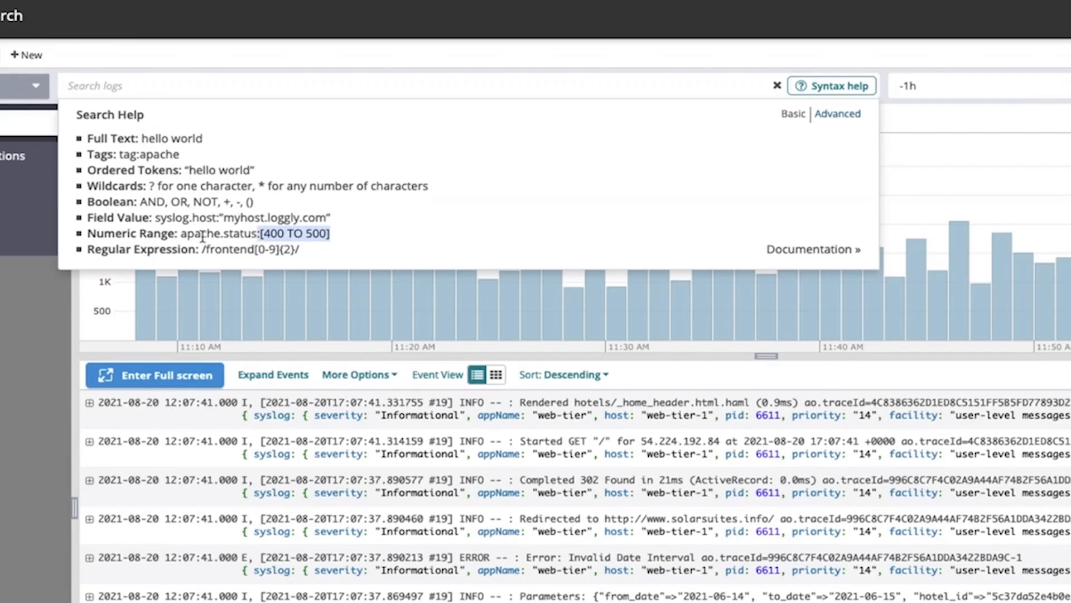
click(425, 84)
click(397, 62)
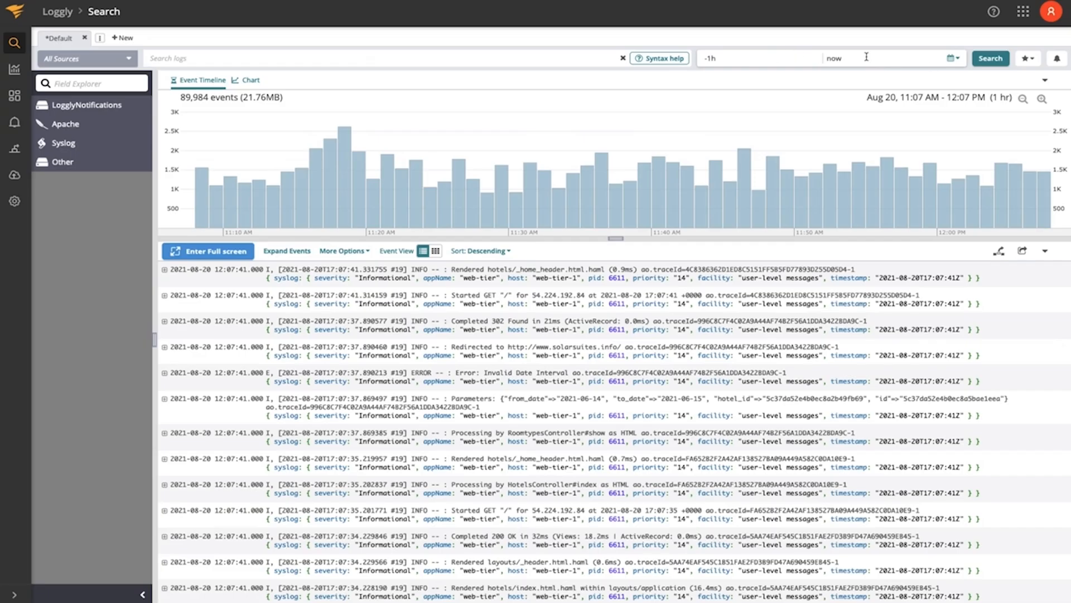
Look at the calendars for the From and Until dates of the search range
click(906, 61)
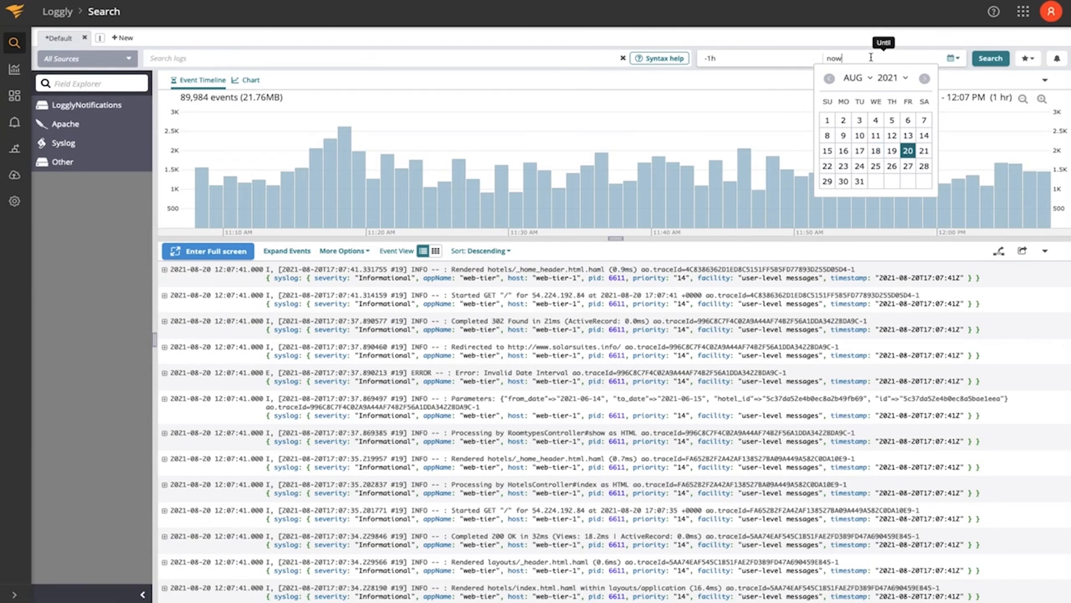
click(794, 58)
click(847, 60)
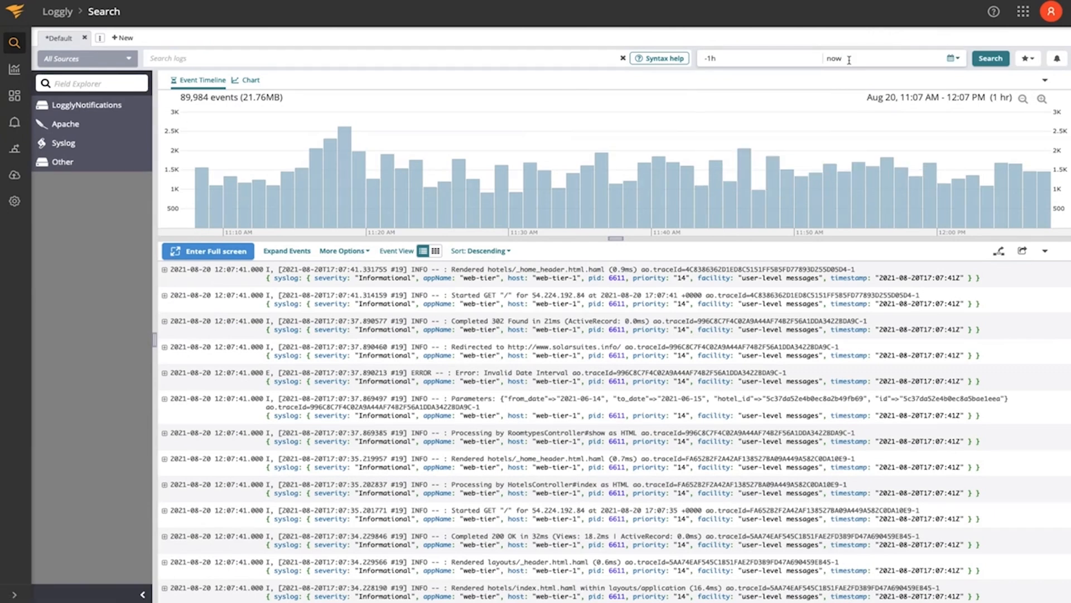
click(848, 58)
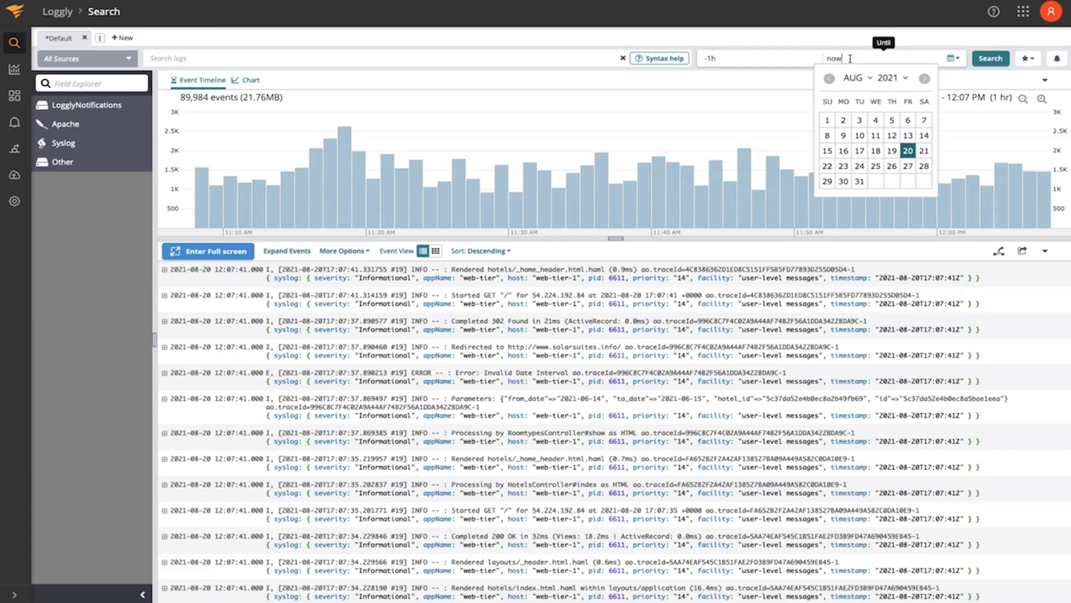
Try a one-day search range, and reset its start to -1h
click(715, 58)
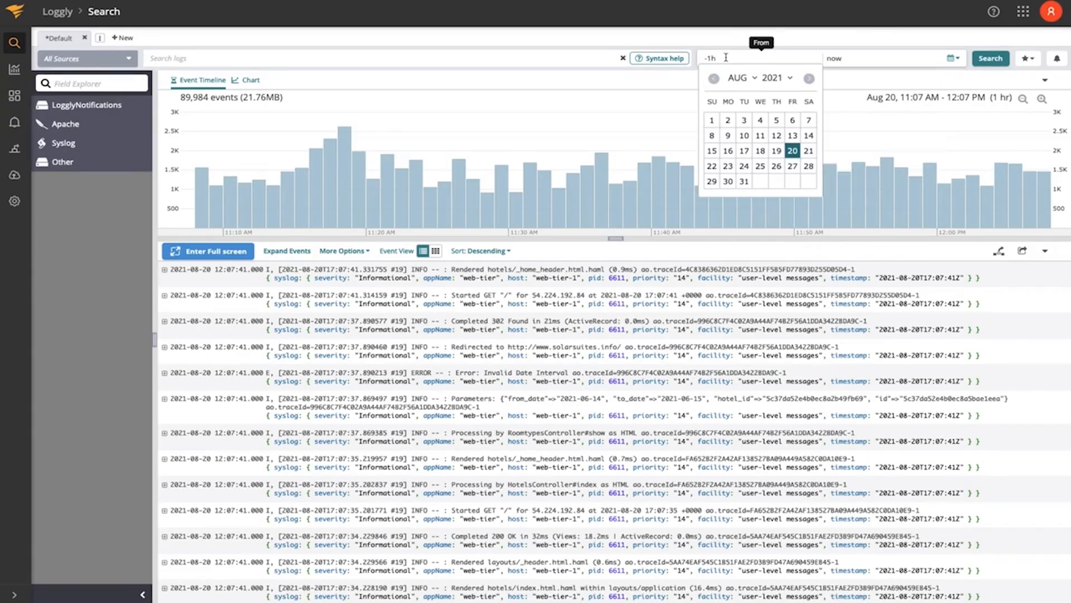
key(Return)
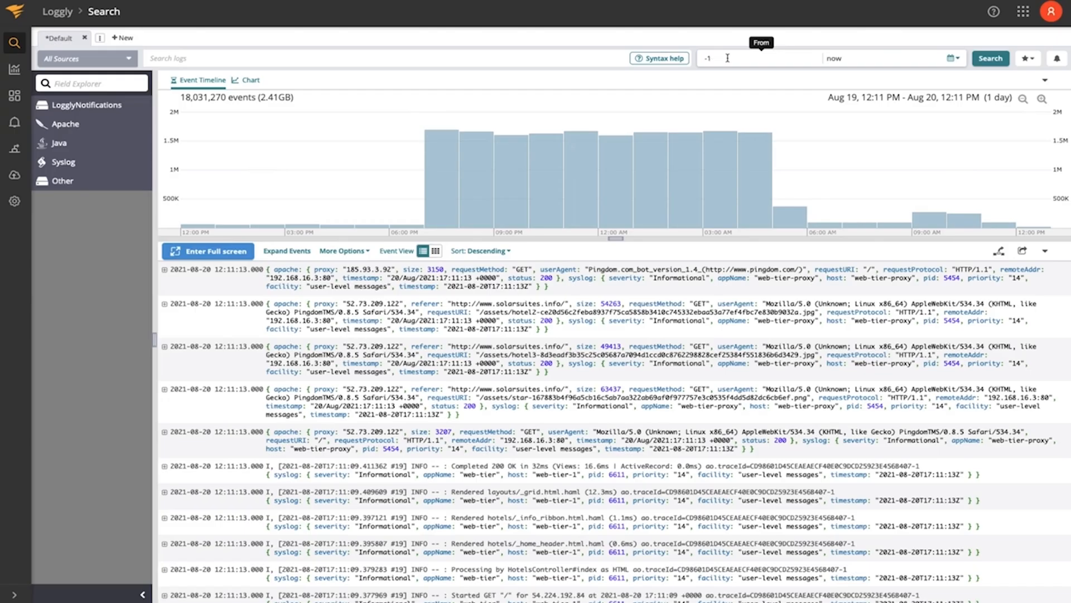
text(h)
key(Return)
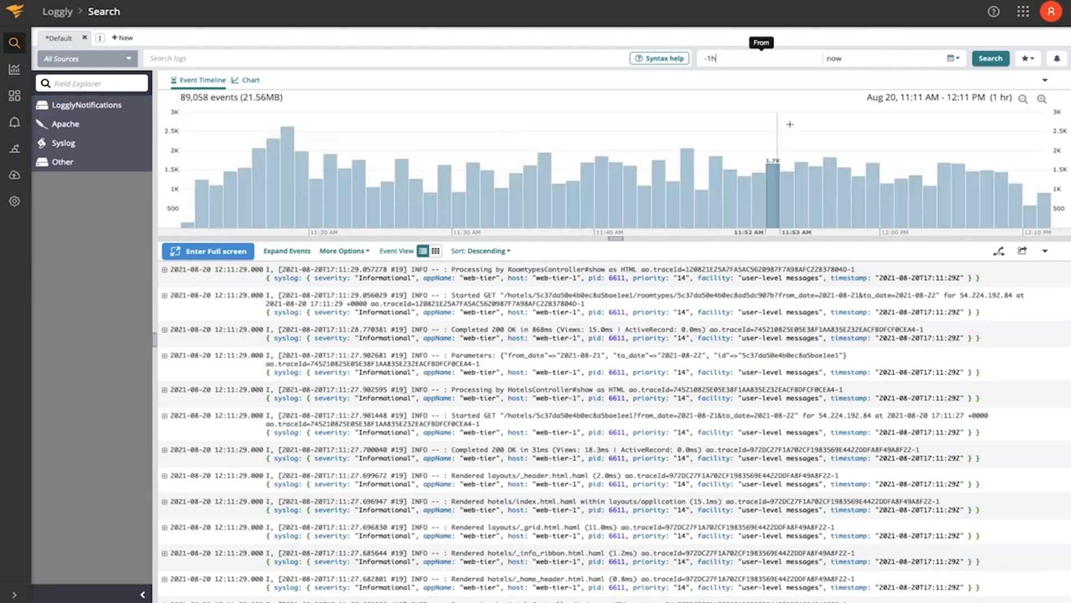
List the values of the Apache status field and set the search range's start to -1d
click(81, 125)
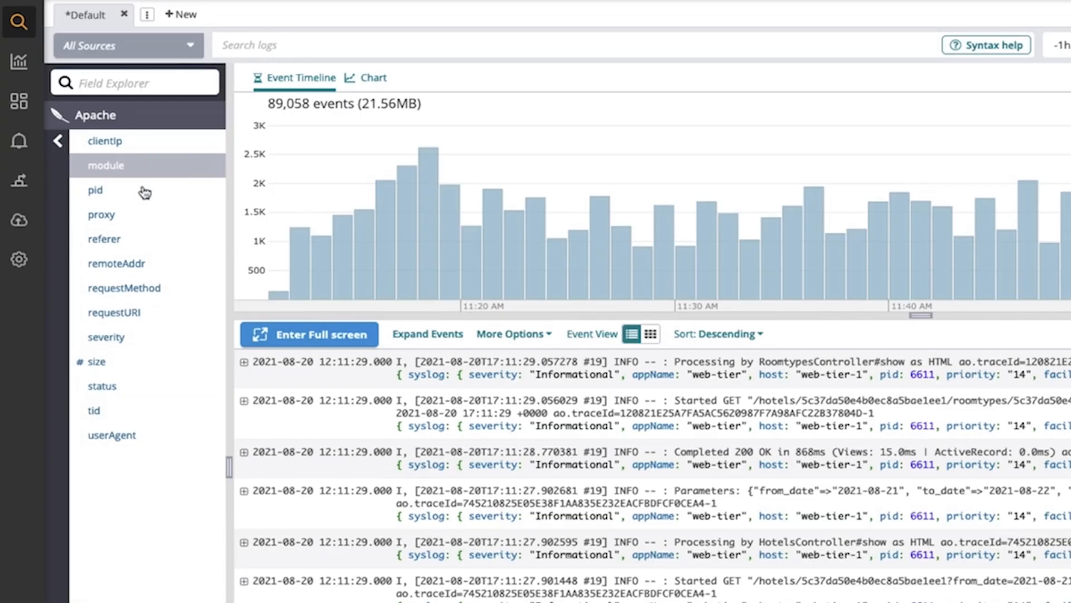
click(115, 393)
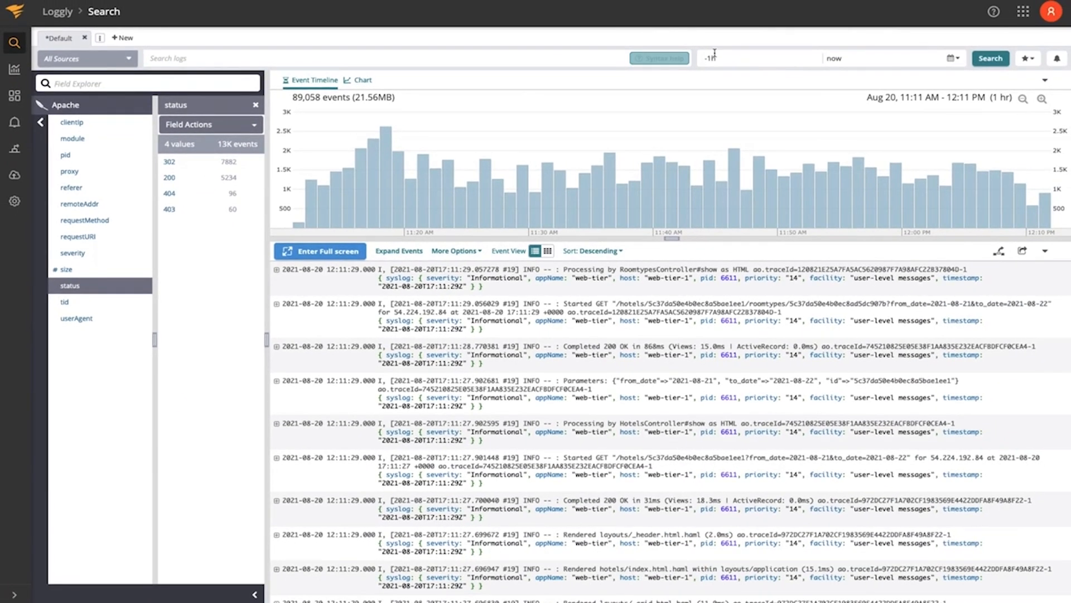
click(714, 54)
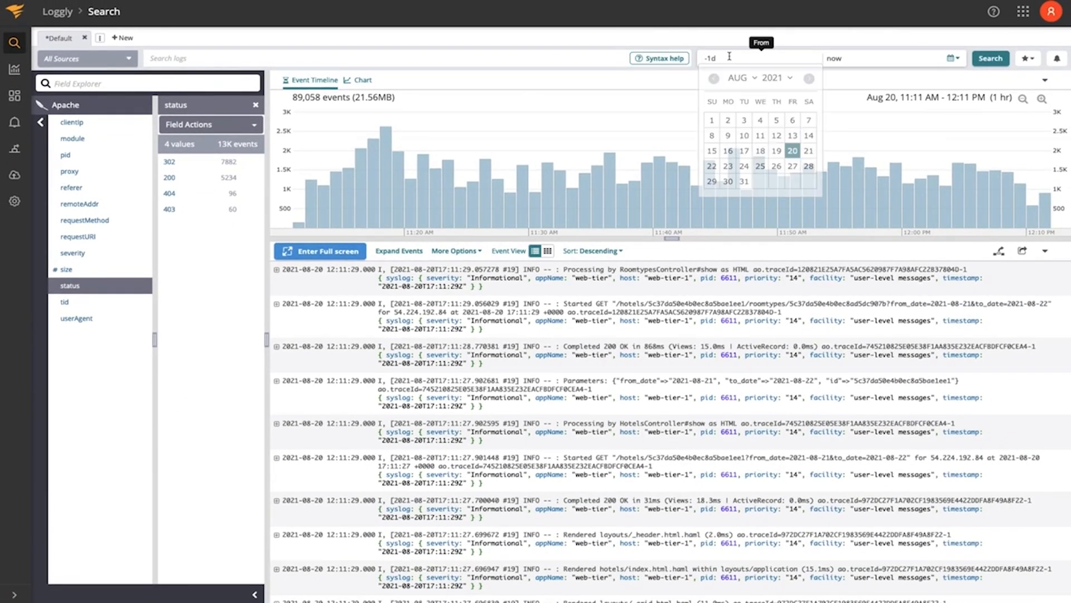
key(Return)
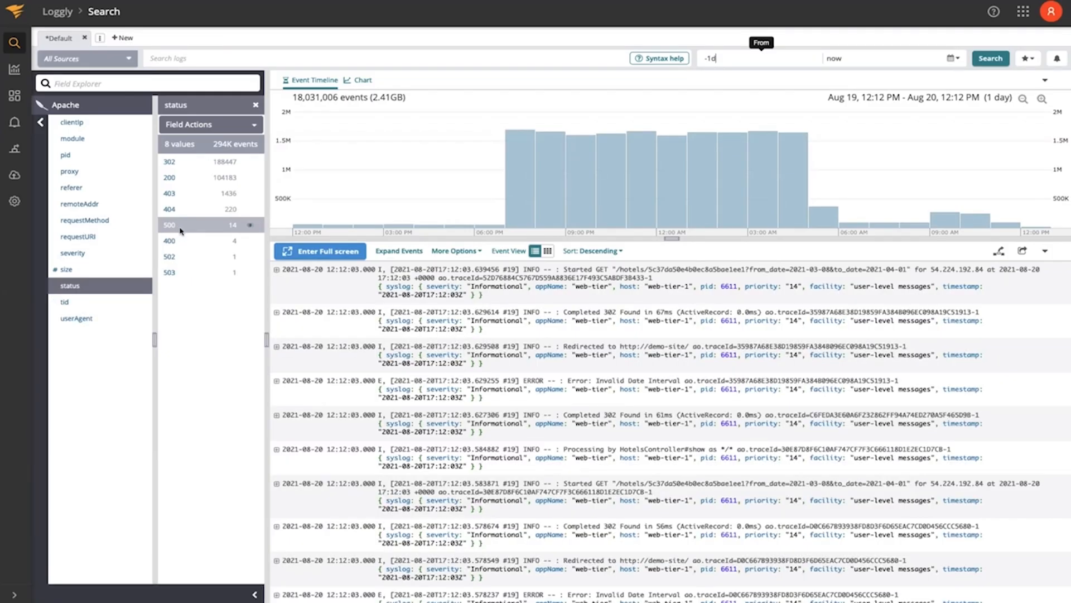
Filter the logs to Apache status 500 and remove the filter again
click(181, 225)
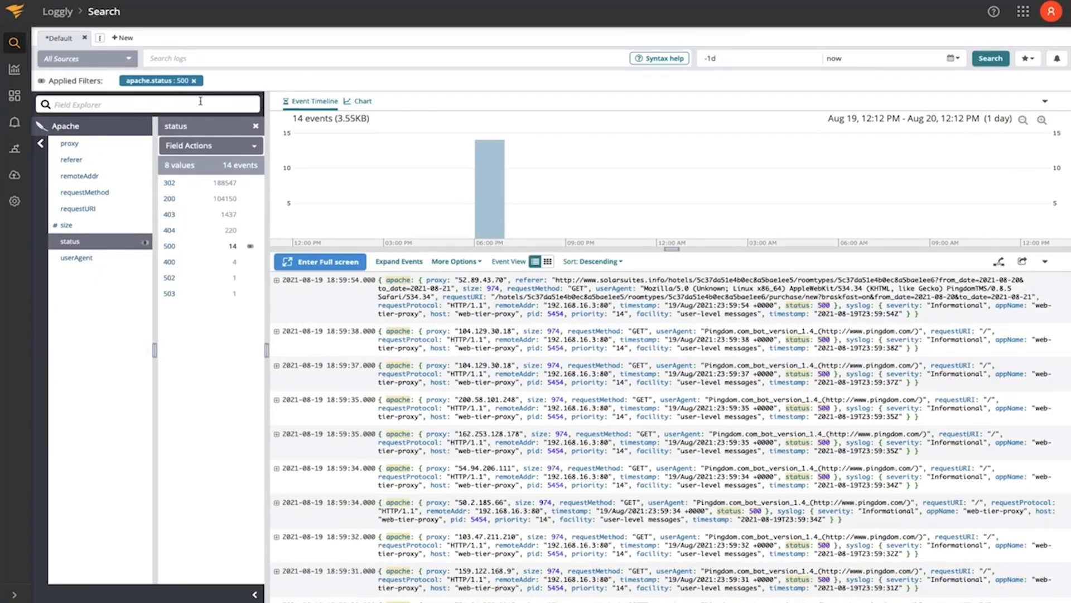
click(192, 79)
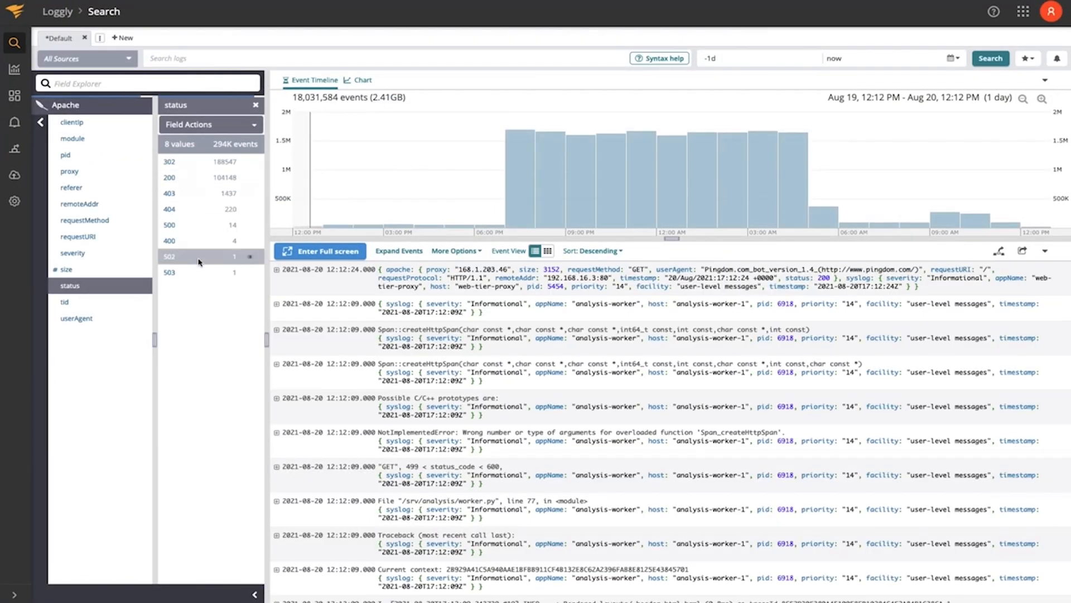
Show the Apache status field as a pie chart in an enlarged chart area, sorted by label (asc)
click(254, 127)
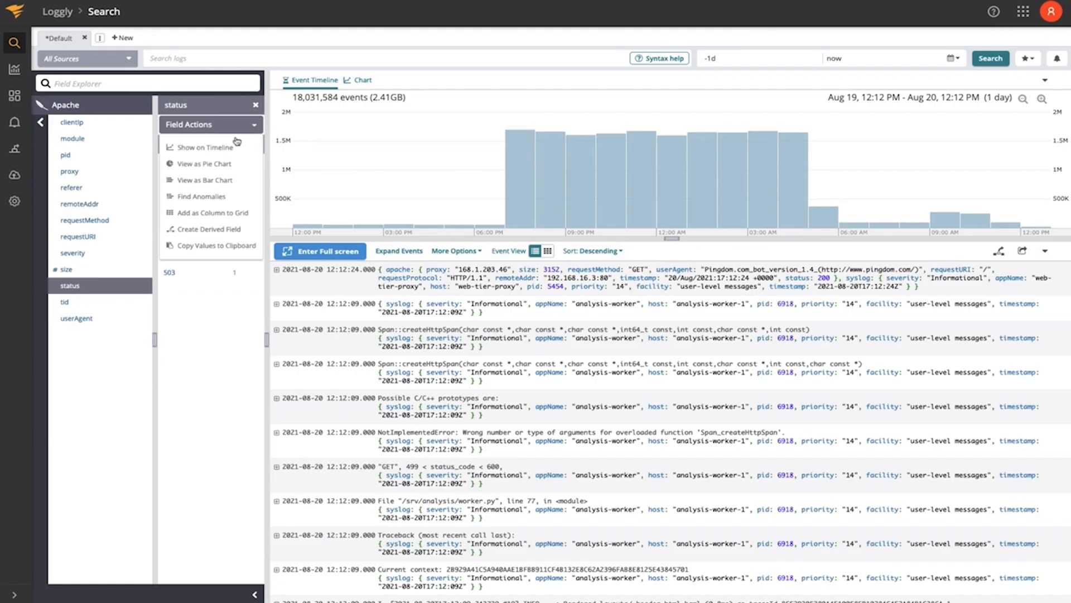
click(205, 164)
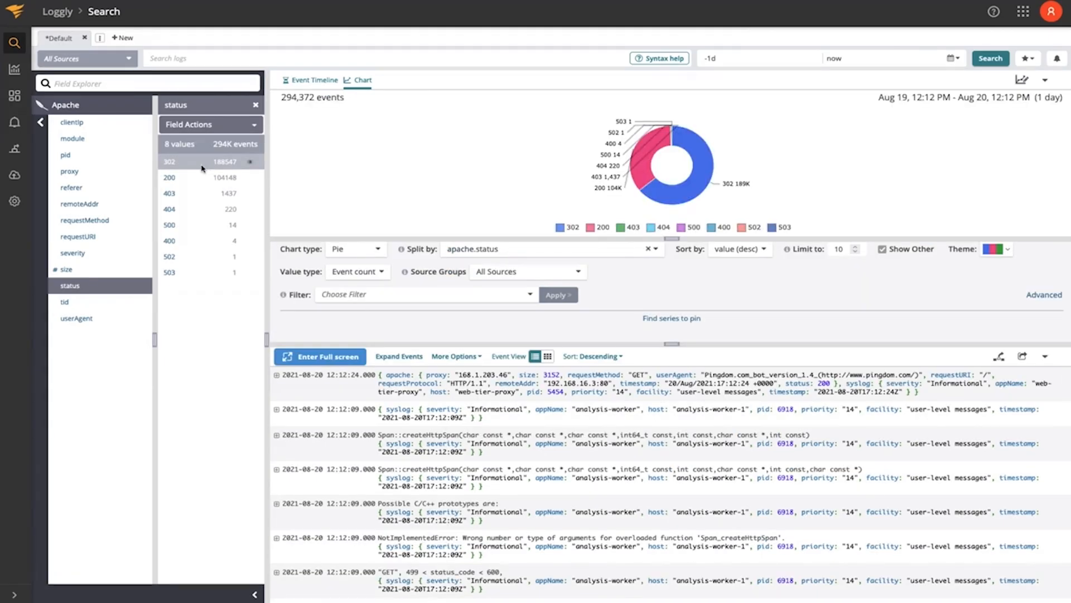
drag(672, 238, 664, 329)
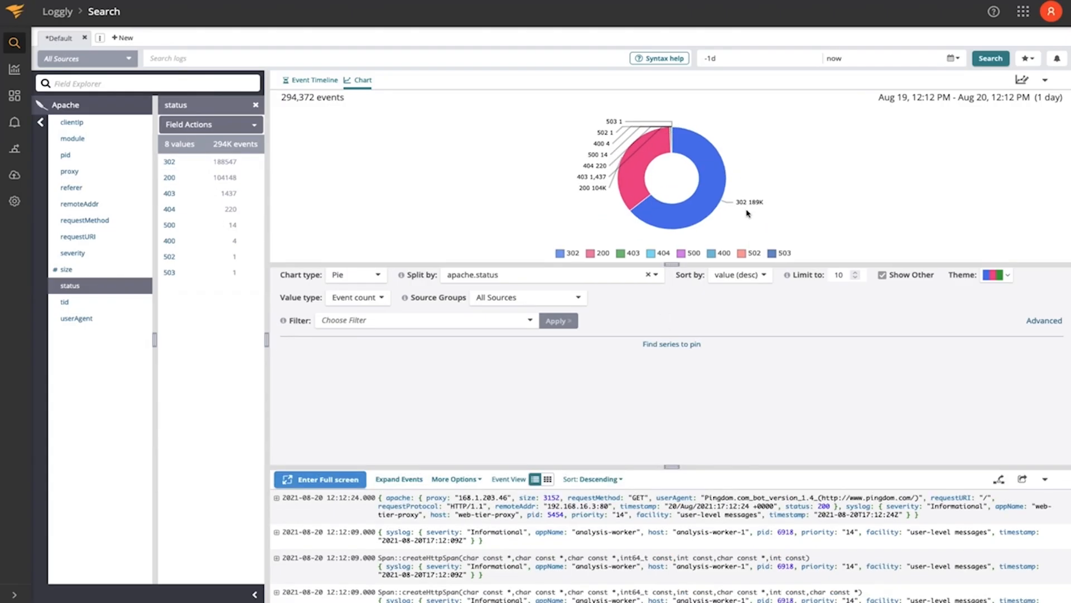
click(763, 275)
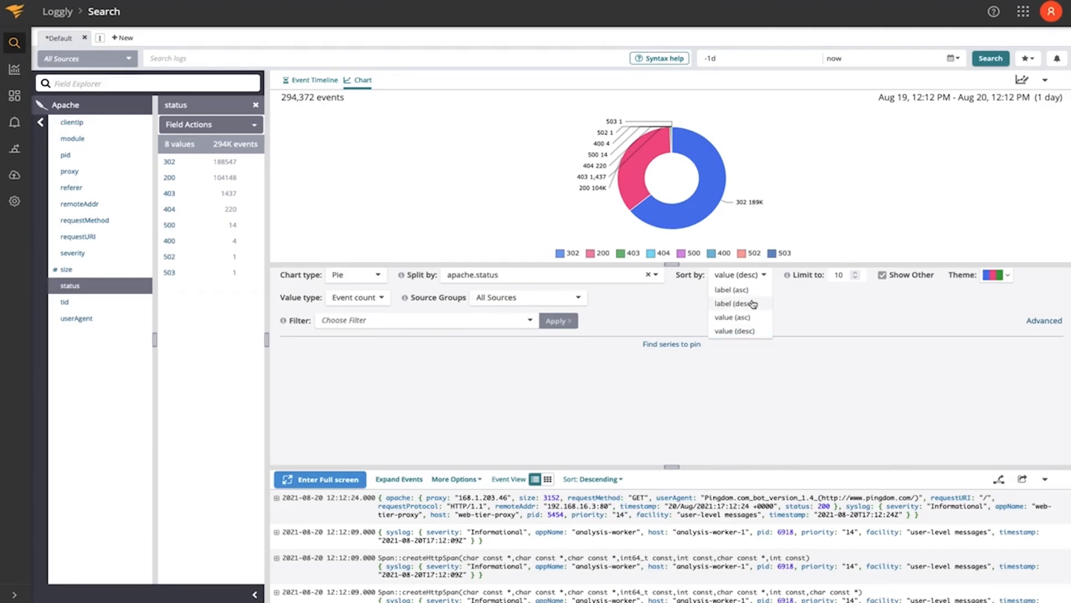
click(744, 290)
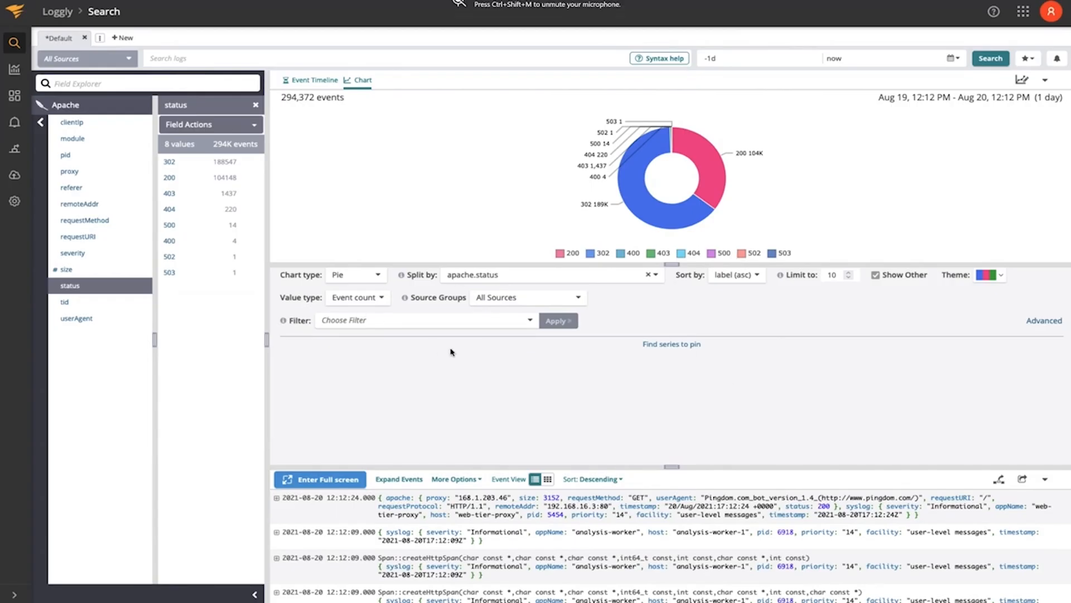
Try the Line chart type for the chart and change it to Column
click(379, 277)
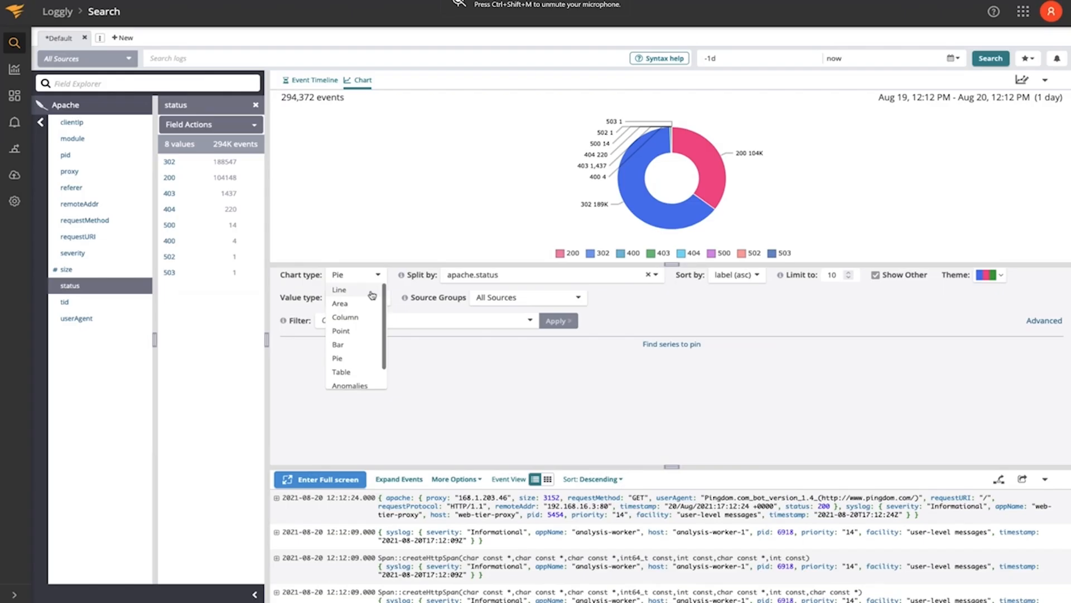
click(372, 294)
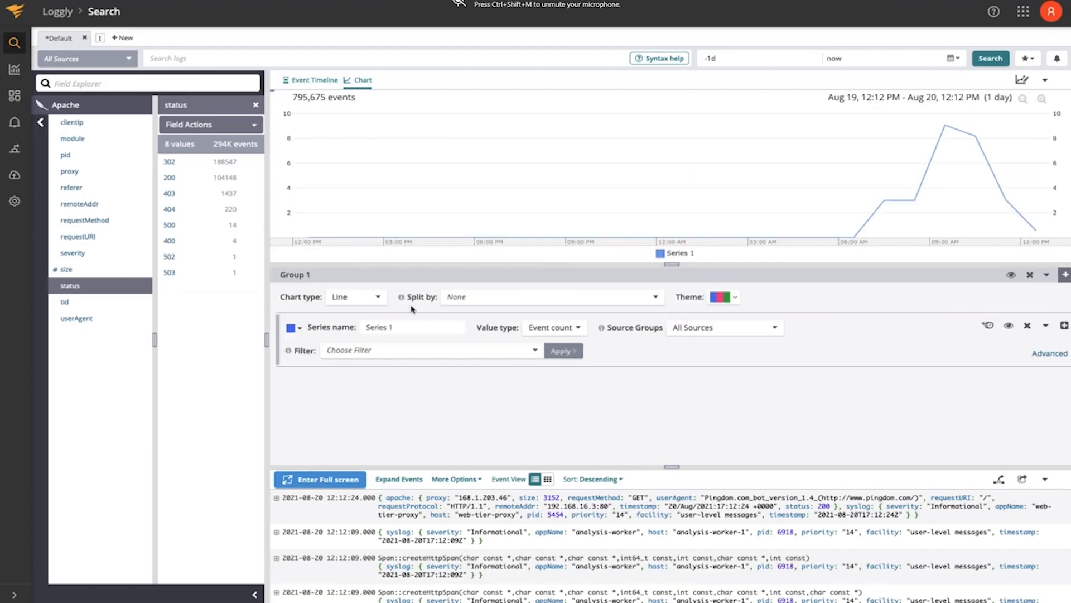
click(377, 297)
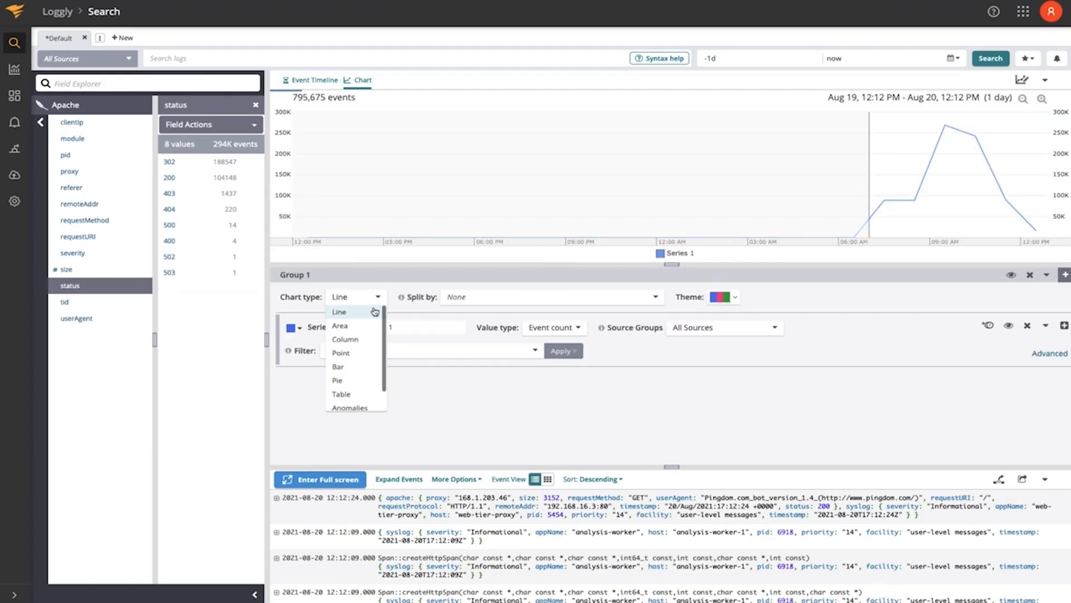
click(358, 341)
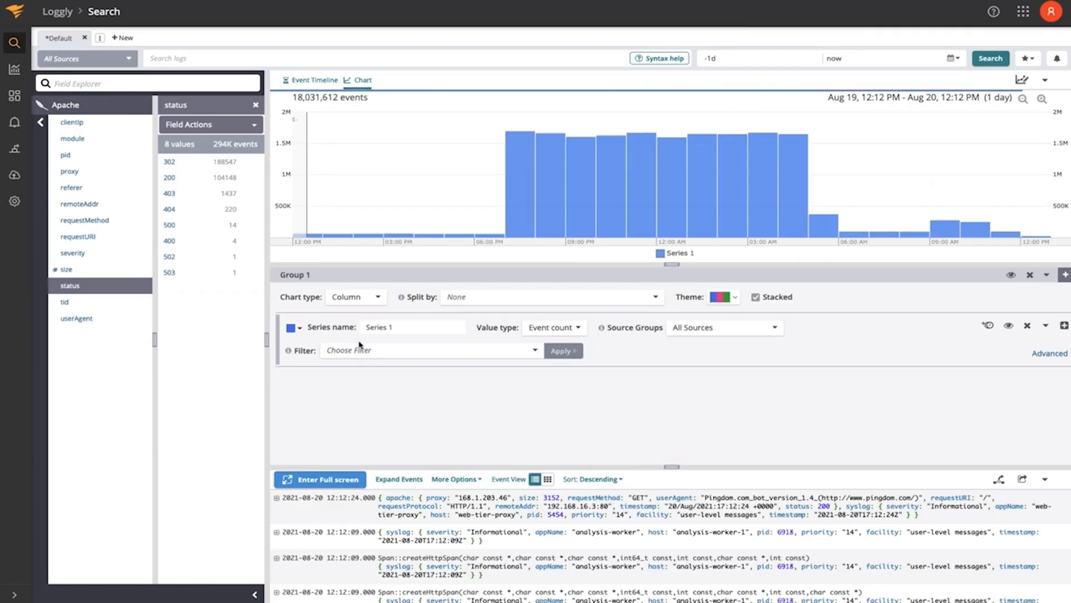
Split the column chart by apache.status and inspect the status breakdown of the individual columns
click(491, 301)
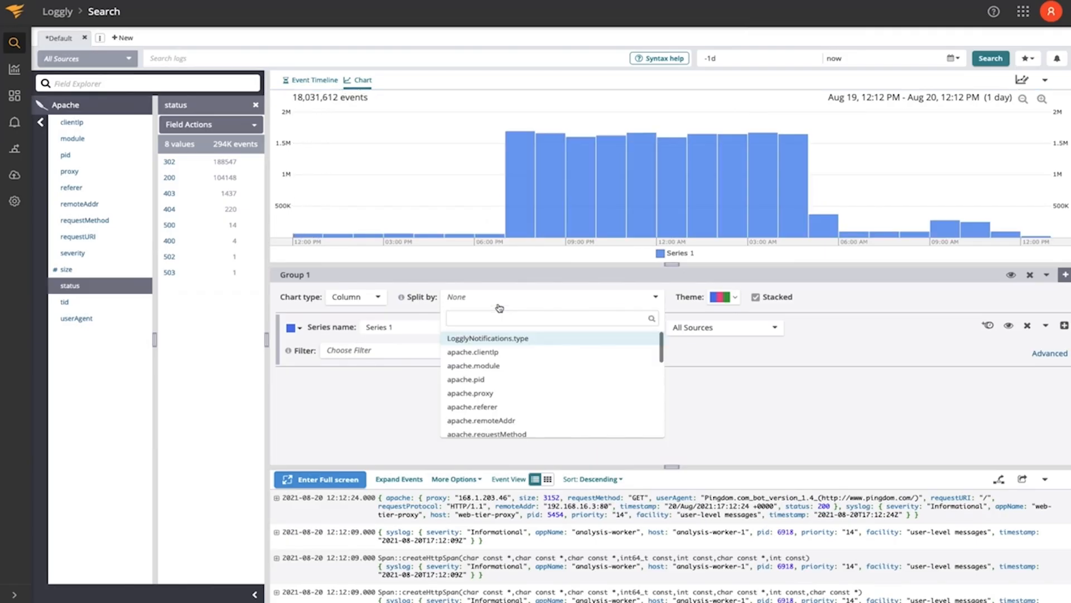
scroll(505, 408, down, 1)
scroll(505, 407, down, 2)
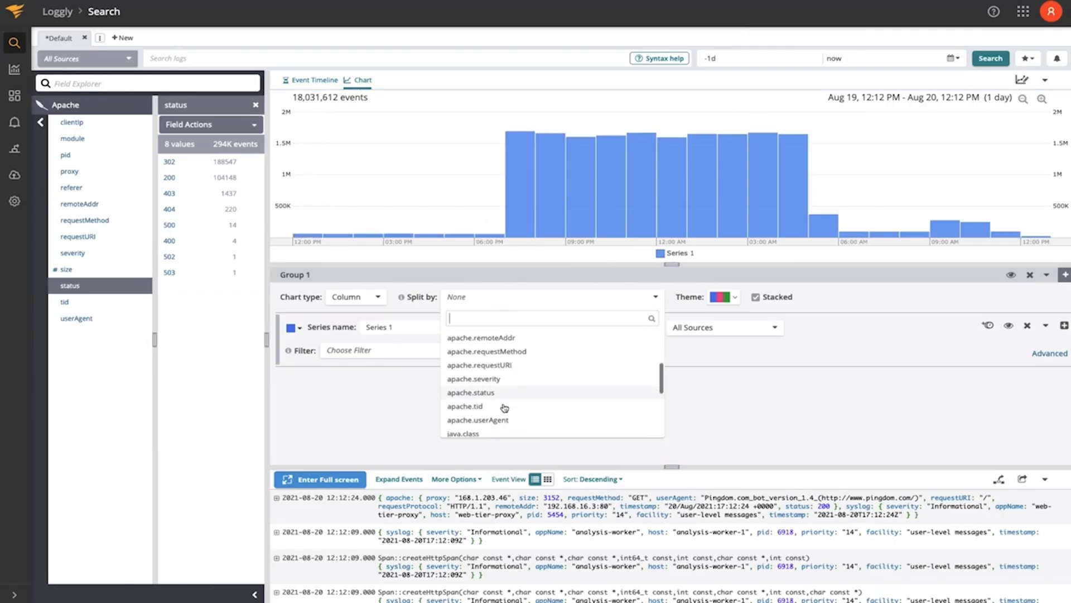
click(505, 396)
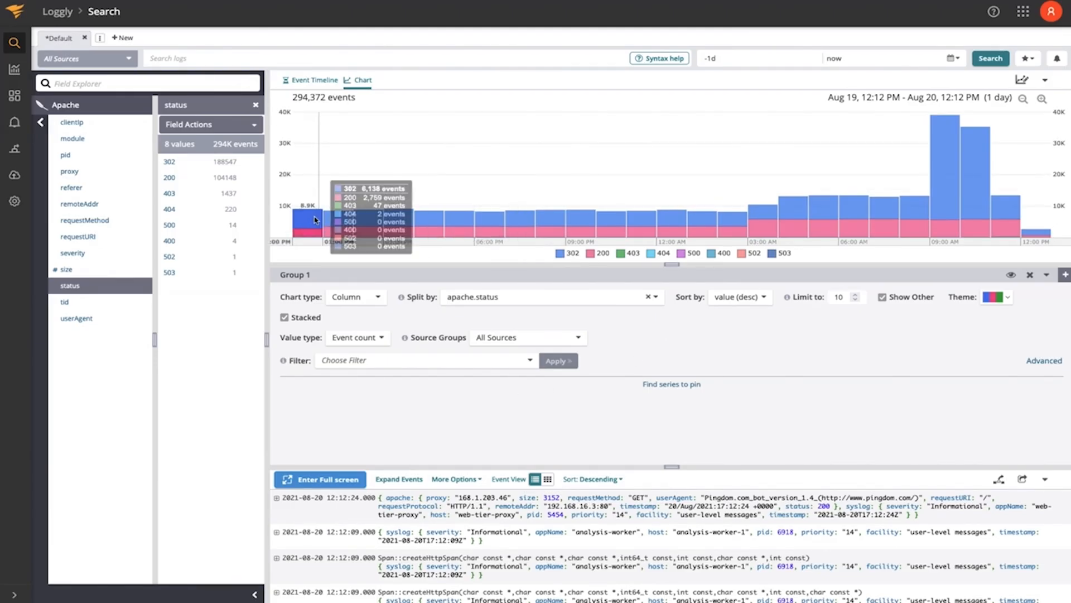
mouse_move(373, 223)
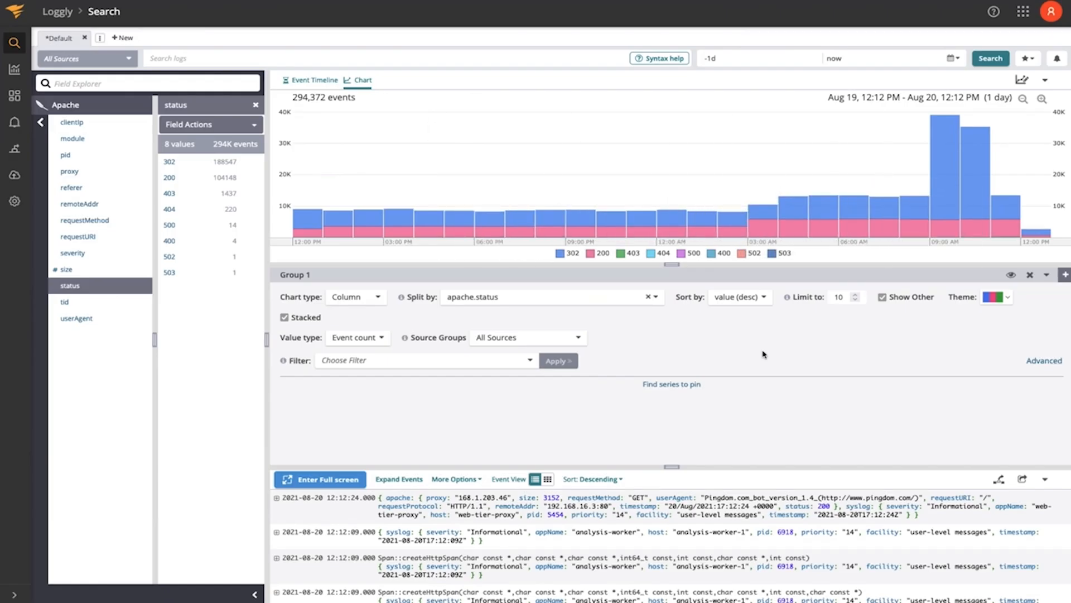
Filter the logs to Apache status 500 and switch the chart type to Line in a shorter chart area
click(178, 226)
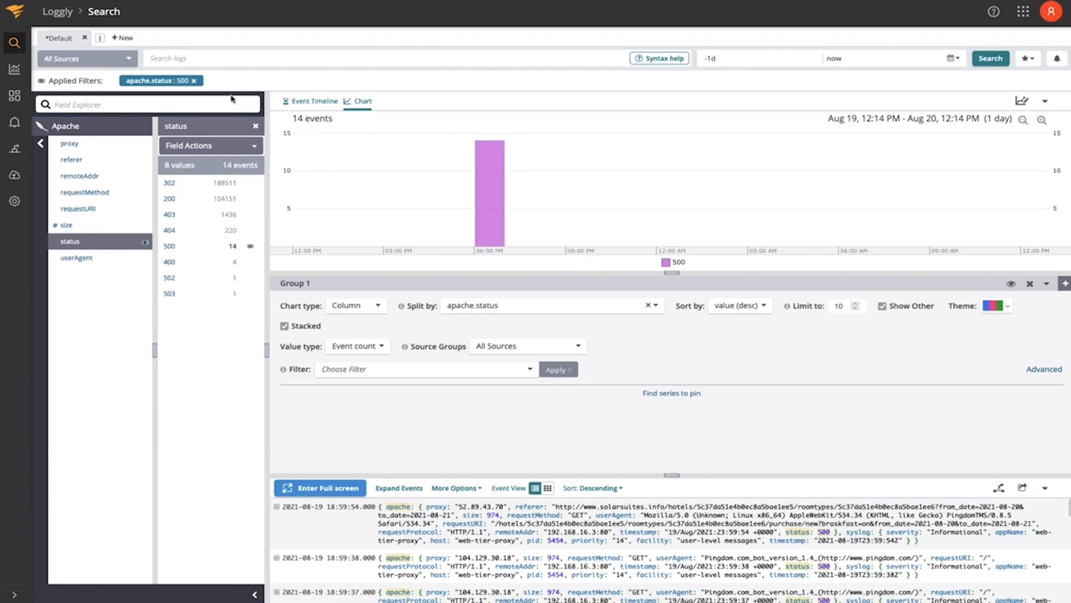
drag(670, 271, 669, 235)
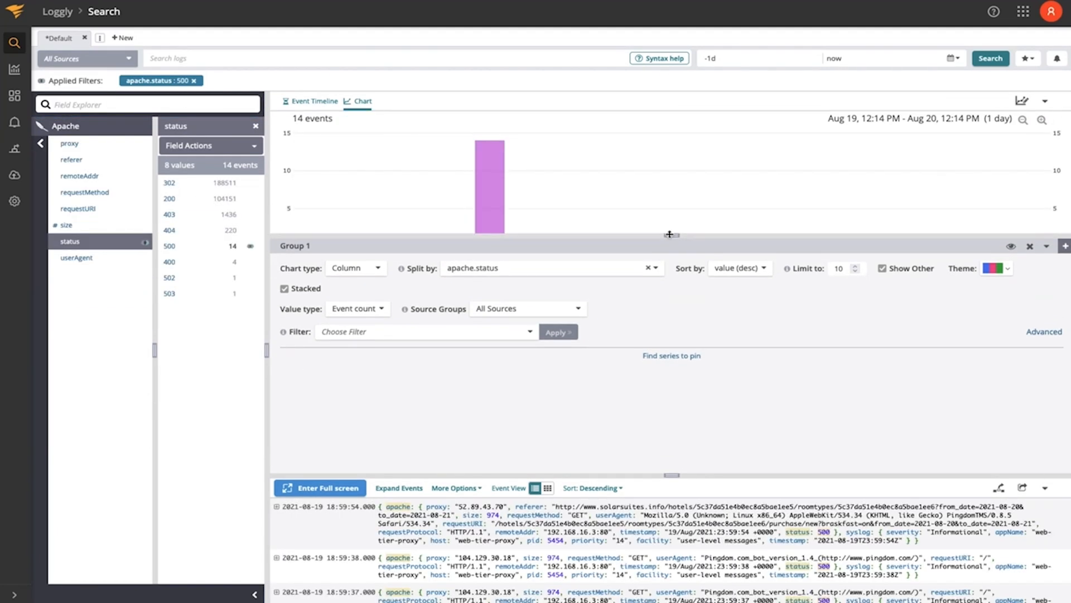
click(375, 271)
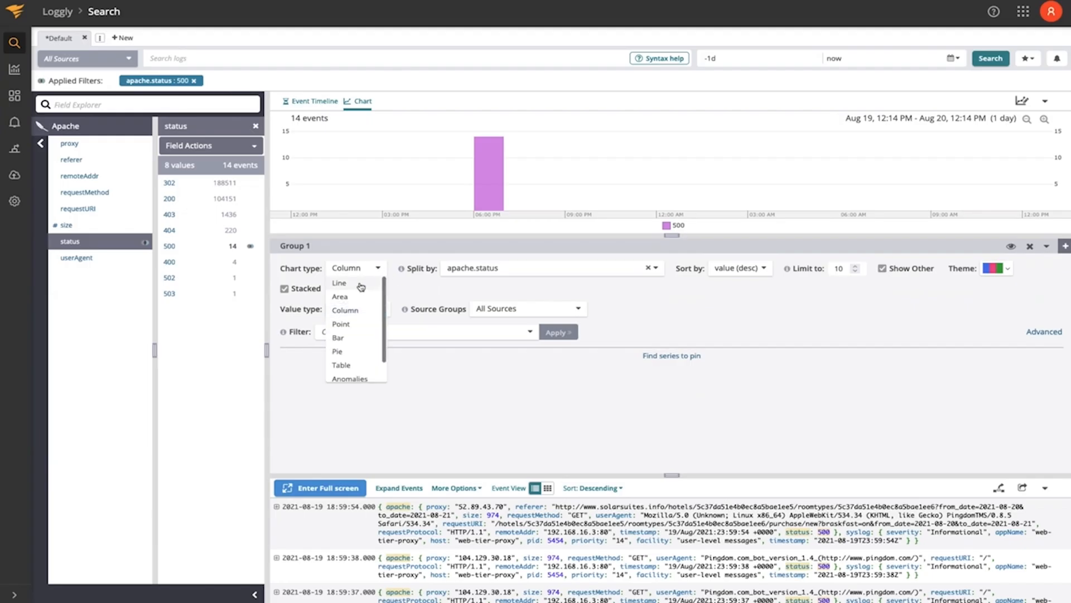
click(365, 283)
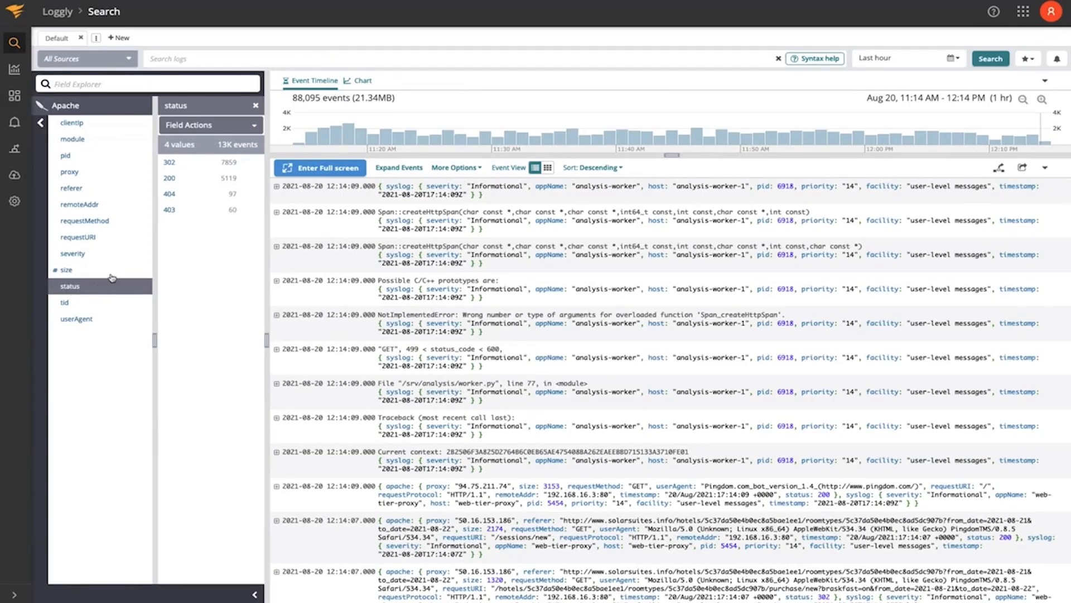
Filter the last hour's logs to Apache status 404 and enlarge the event timeline
click(181, 195)
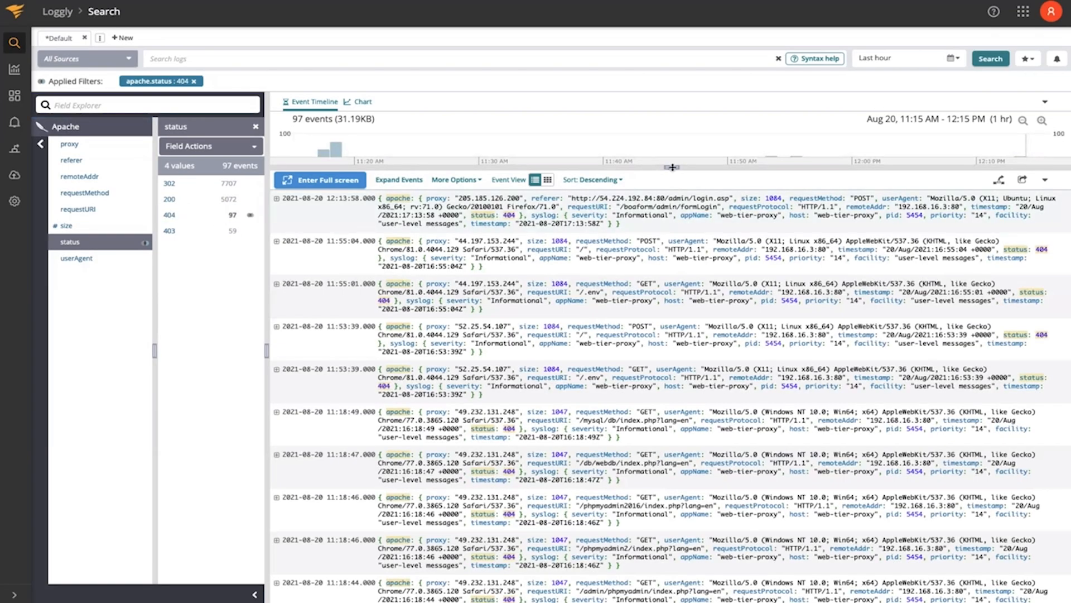
drag(672, 168, 665, 282)
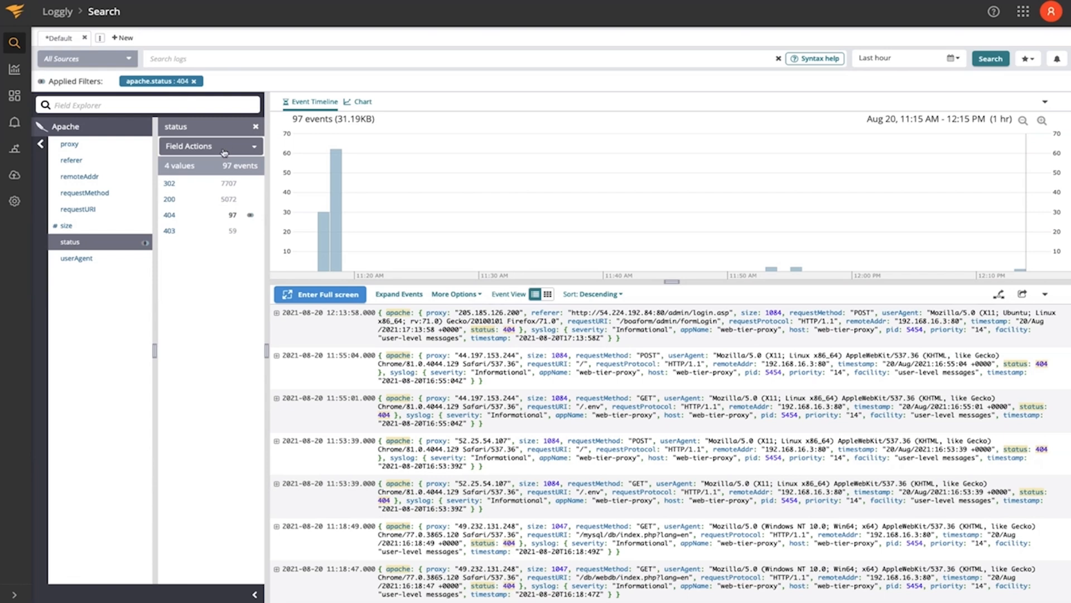
Save the filtered search as "404 Errors" and go straight on to creating an alert from it
click(1026, 59)
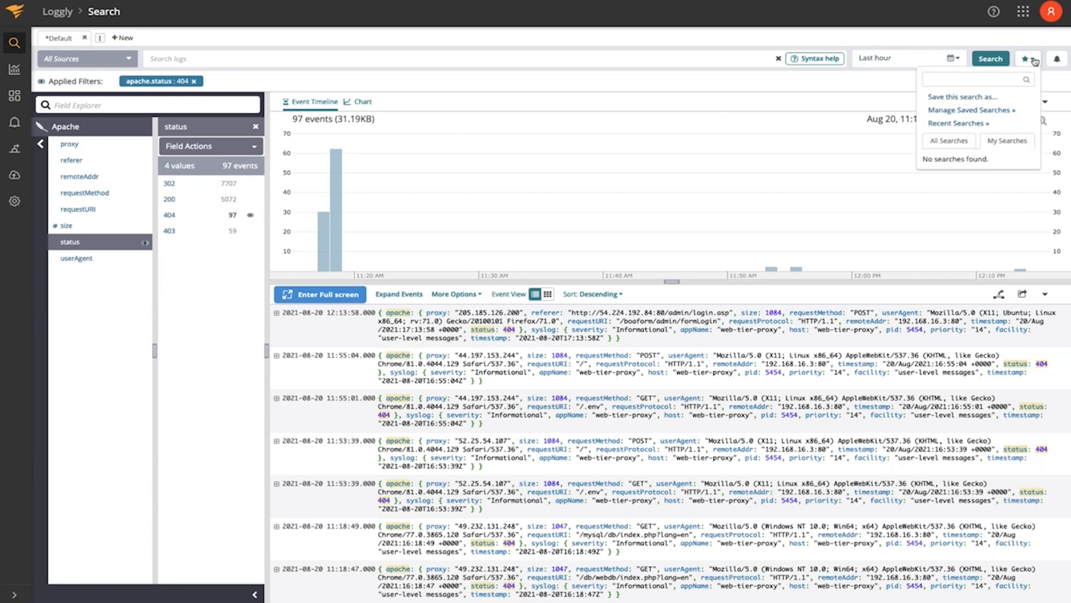
click(981, 98)
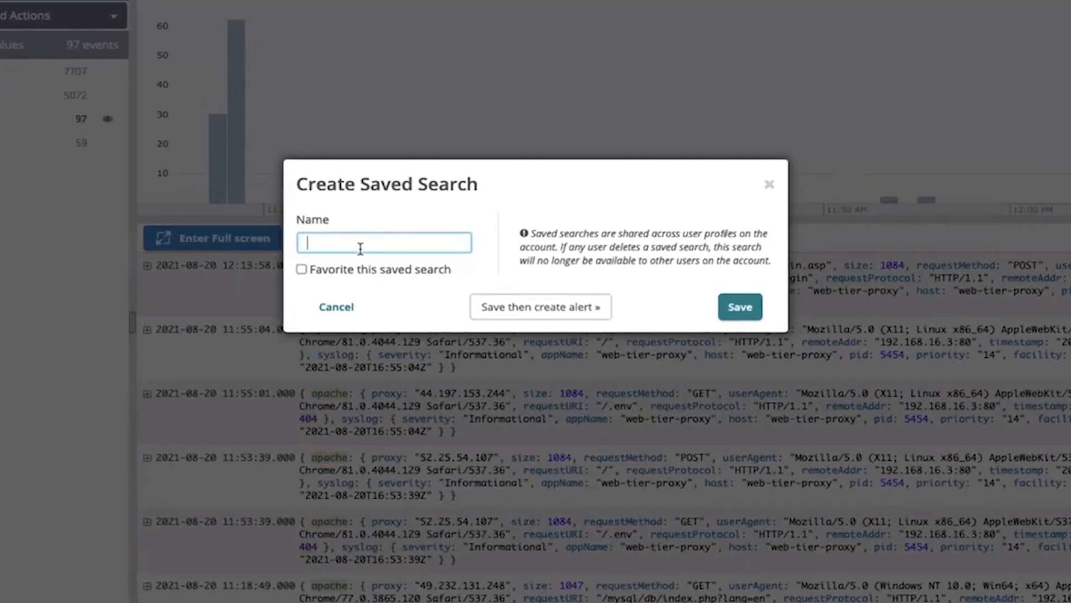
text(404 Errors)
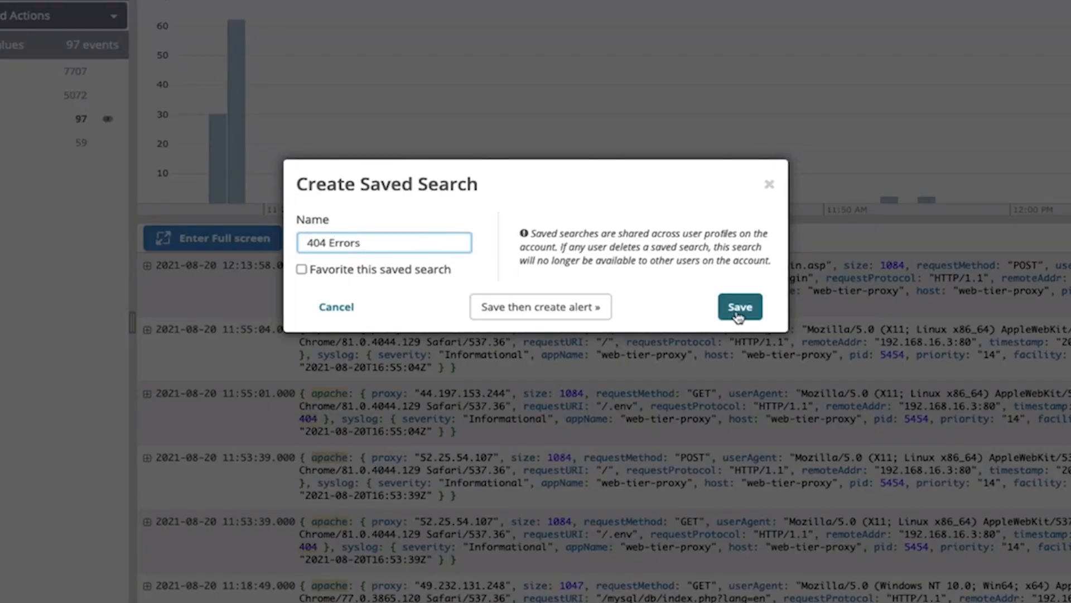
click(540, 306)
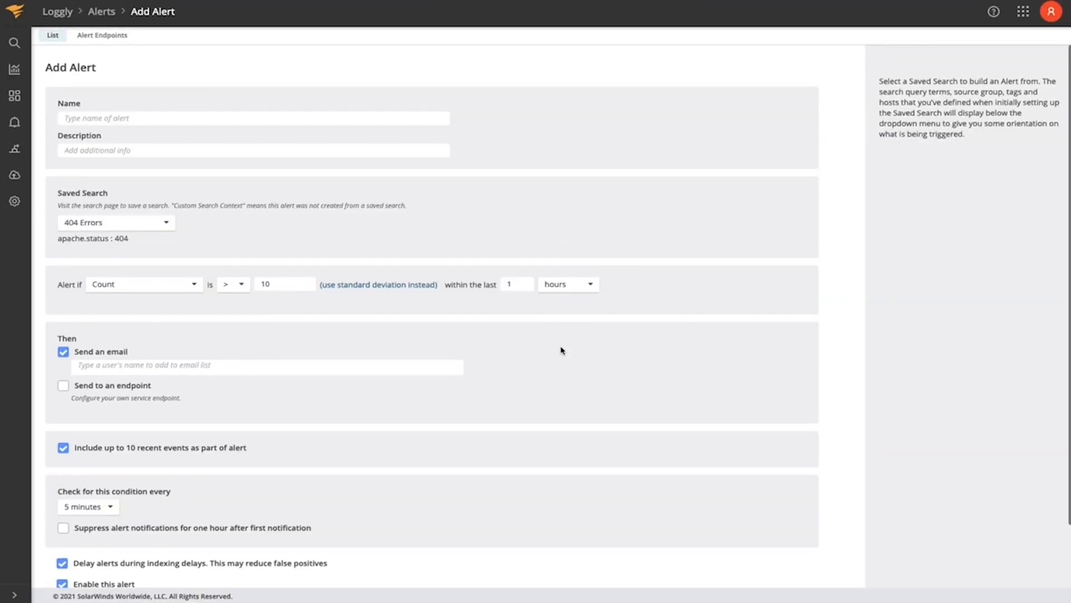
Name the alert "404 Errors" and check the available saved searches, keeping 404 Errors as its source
click(223, 117)
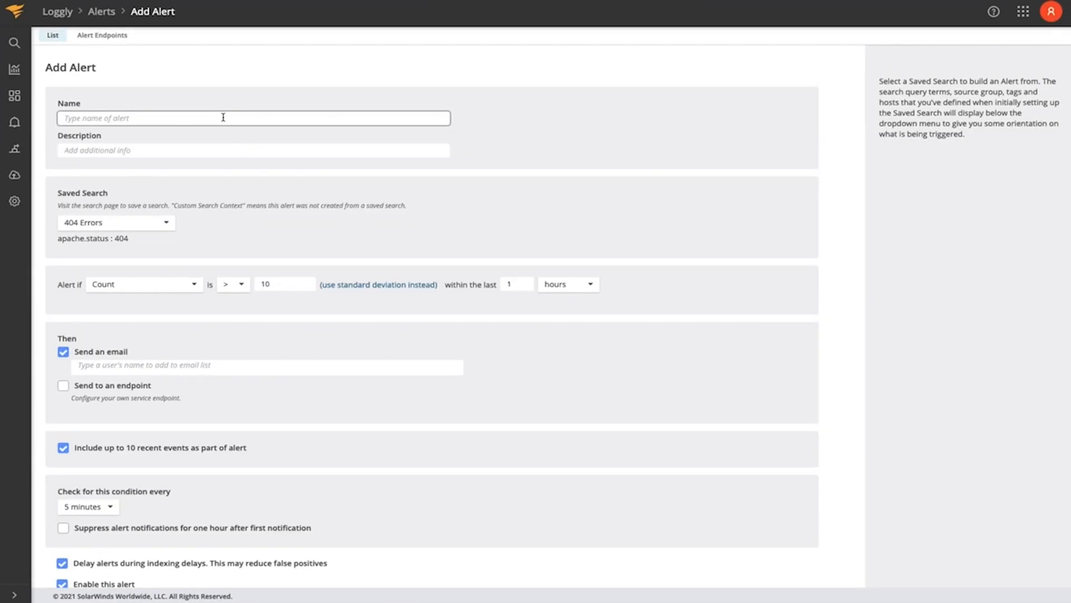
text(404 Errors)
click(168, 225)
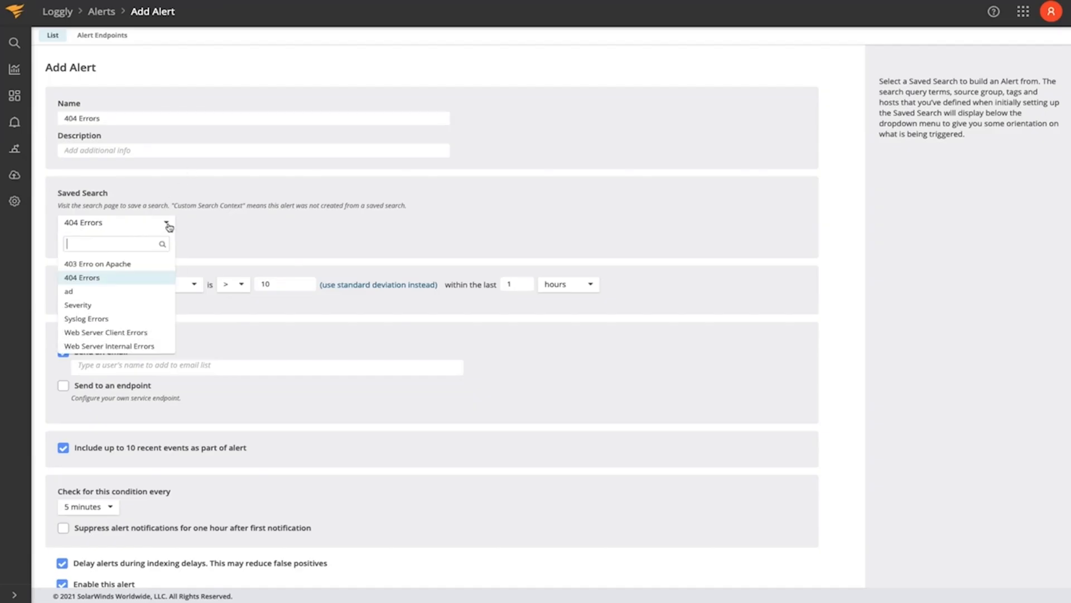
click(291, 237)
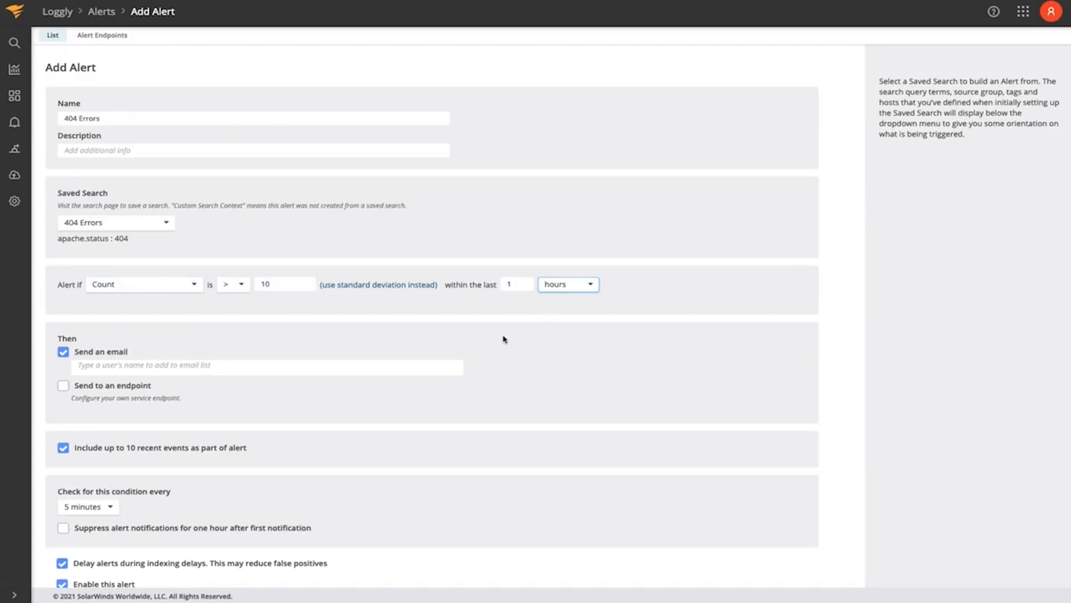
Enable sending the alert to an endpoint and view the endpoint choices without selecting one
scroll(496, 335, down, 2)
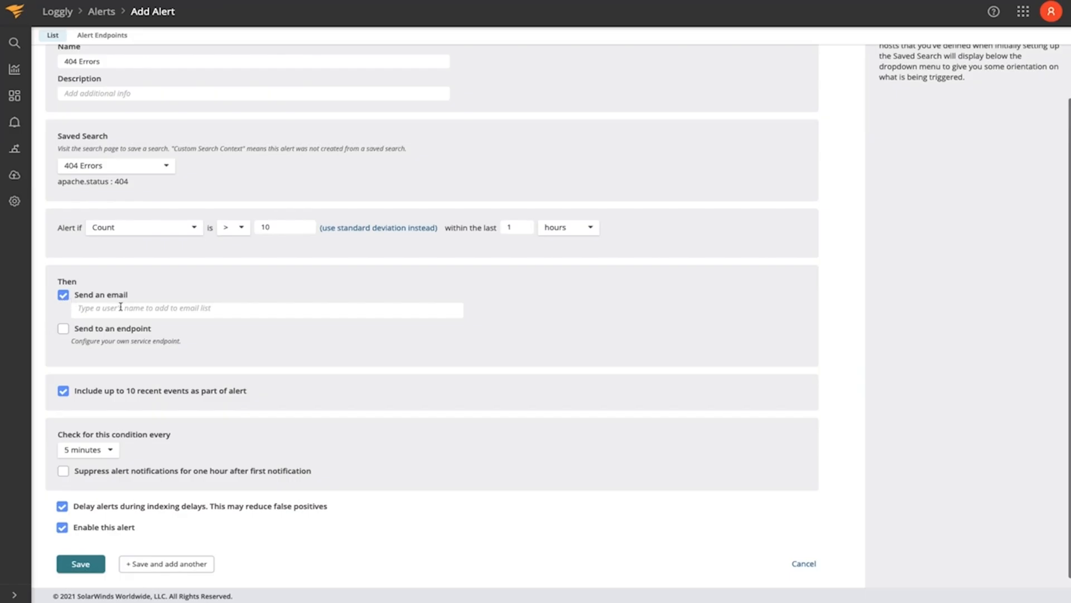
click(63, 329)
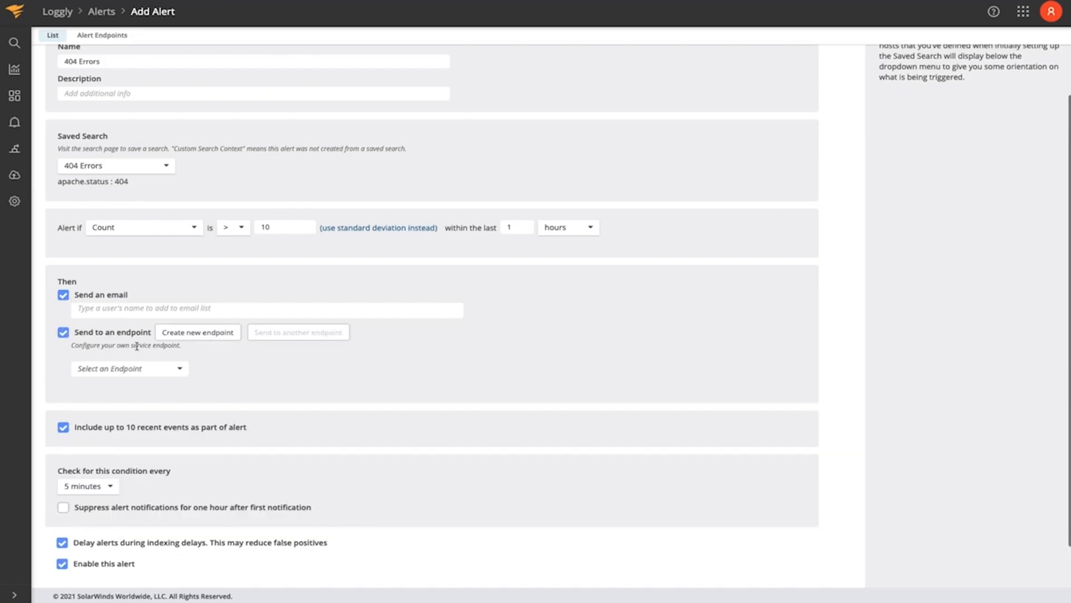
click(186, 372)
click(286, 378)
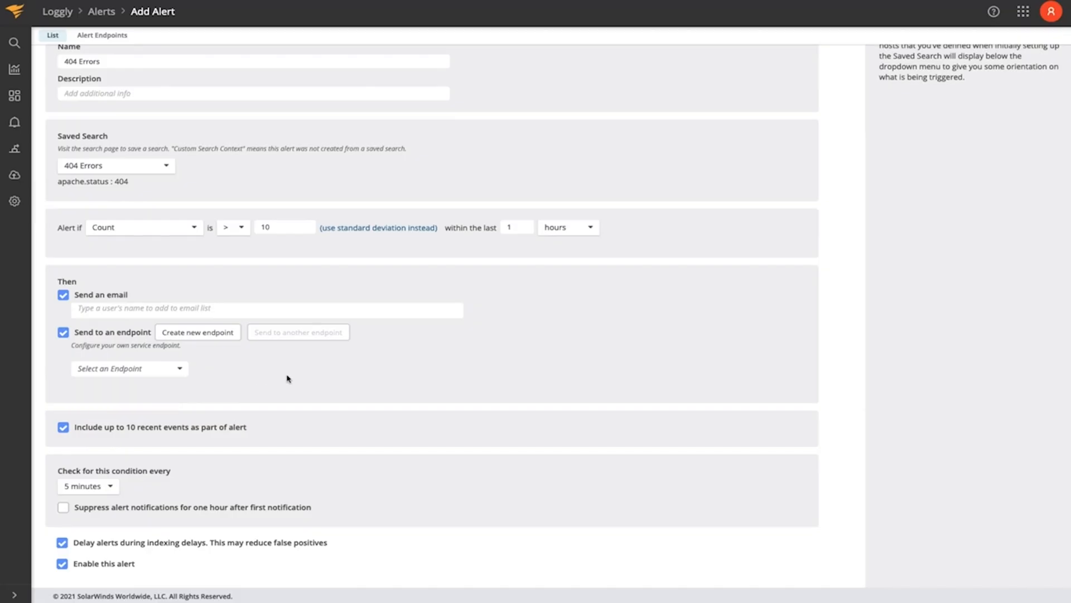